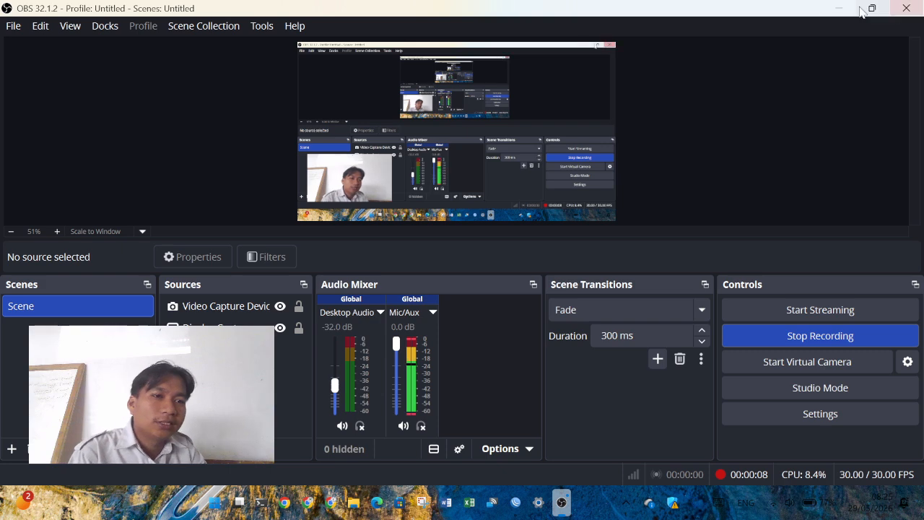
- Minimize OBS Studio so the WinBox login screen with its two MikroTik neighbours shows
click(838, 8)
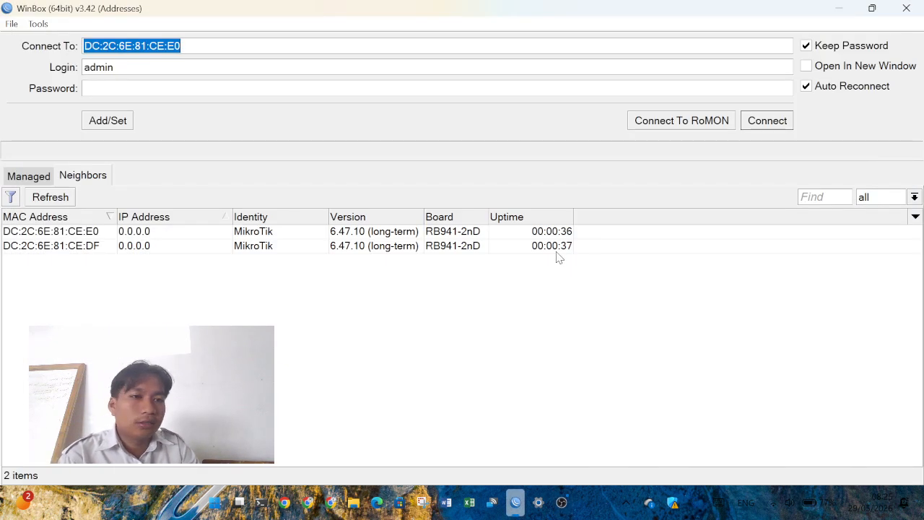
- Connect to the first MikroTik neighbour, close Wireless Tables, and quit WinBox
click(83, 237)
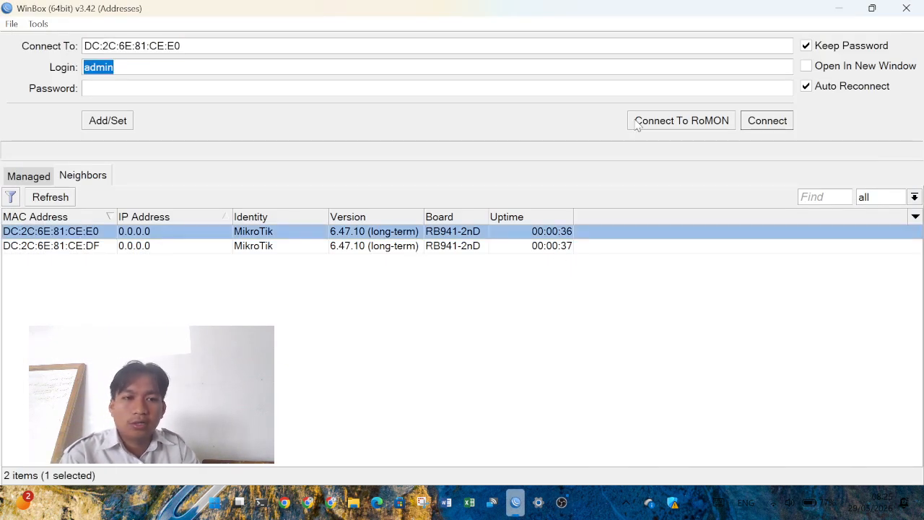
click(767, 120)
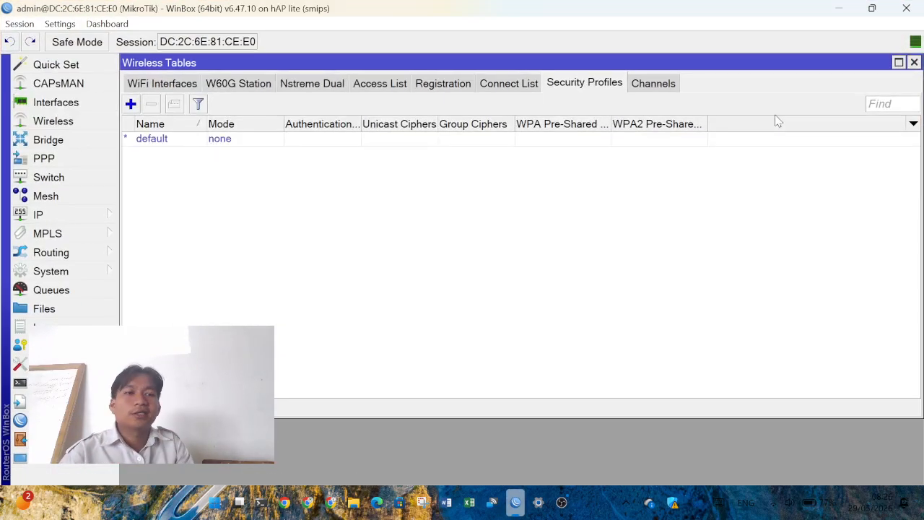
click(914, 63)
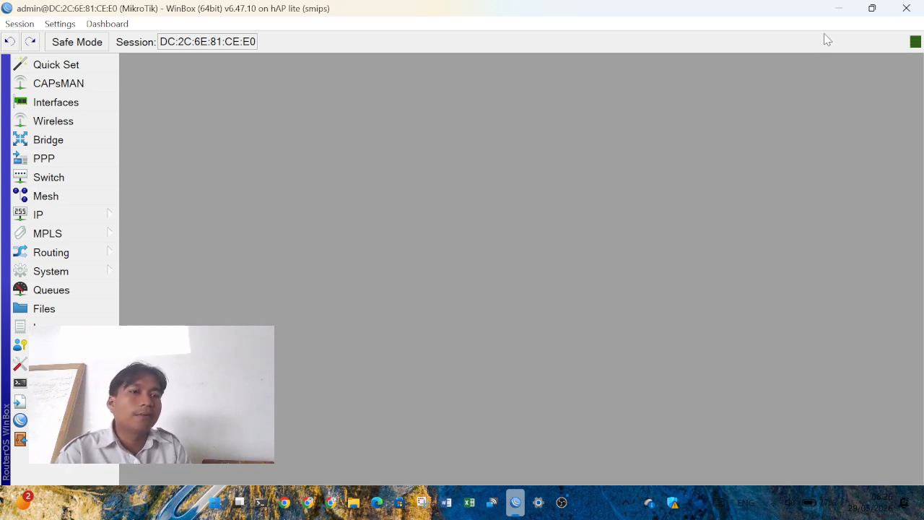
click(915, 17)
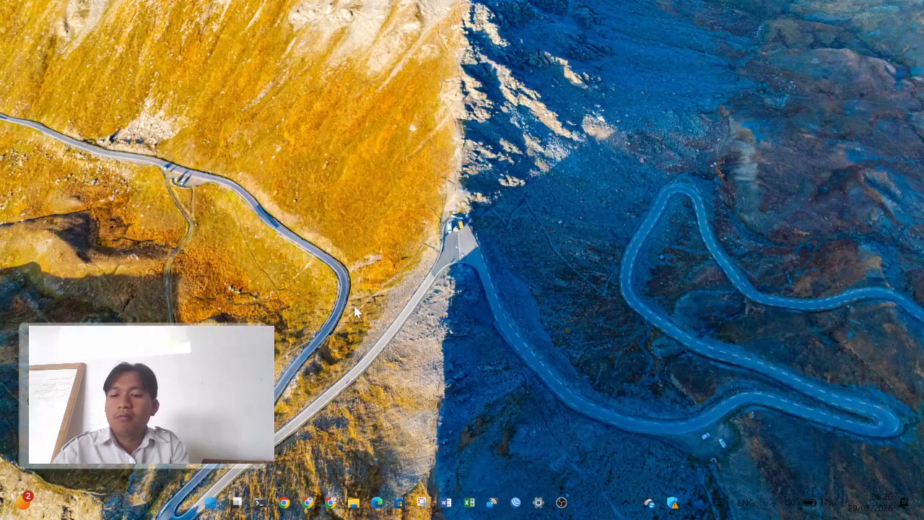
- Open Network Connections to list the Ethernet and Wi-Fi adapters
click(120, 466)
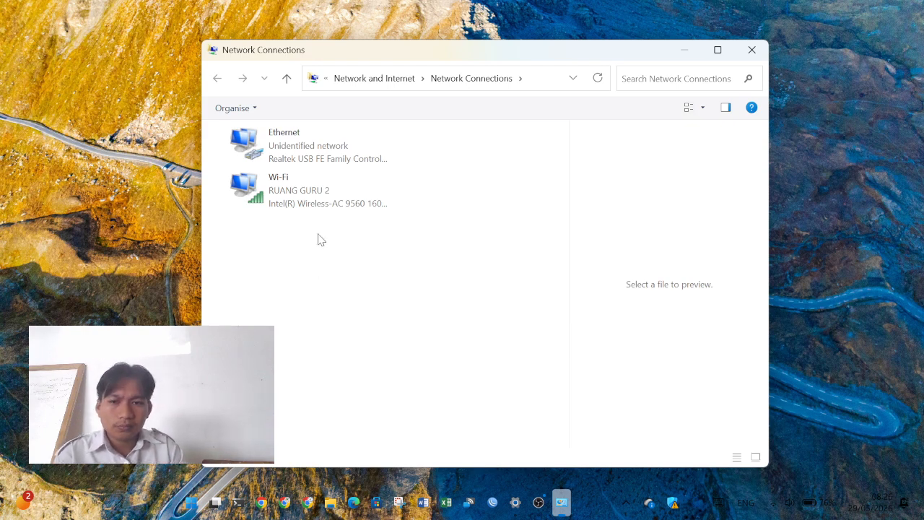
- Check the Wi-Fi connection's status details, then close them
click(311, 205)
double_click(312, 205)
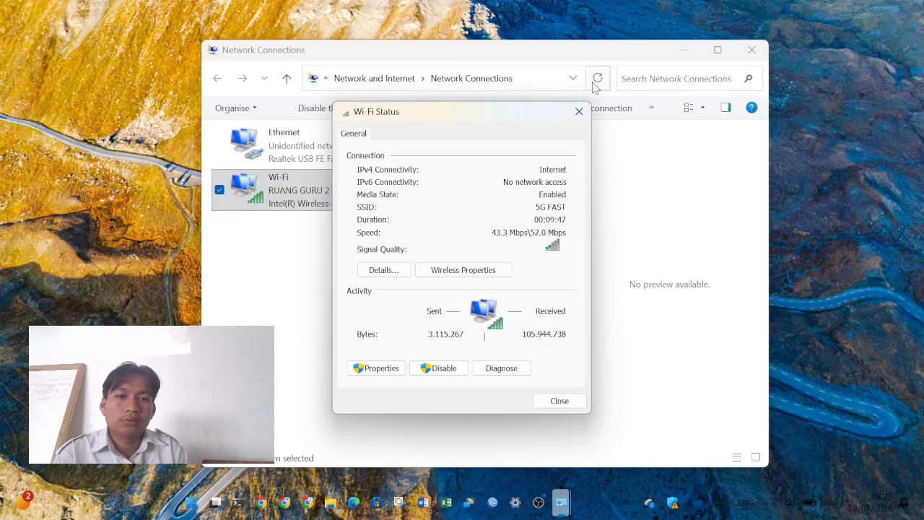
click(579, 110)
- In Ethernet's IPv4 properties, set the IP address to 192.168.27.20
double_click(303, 142)
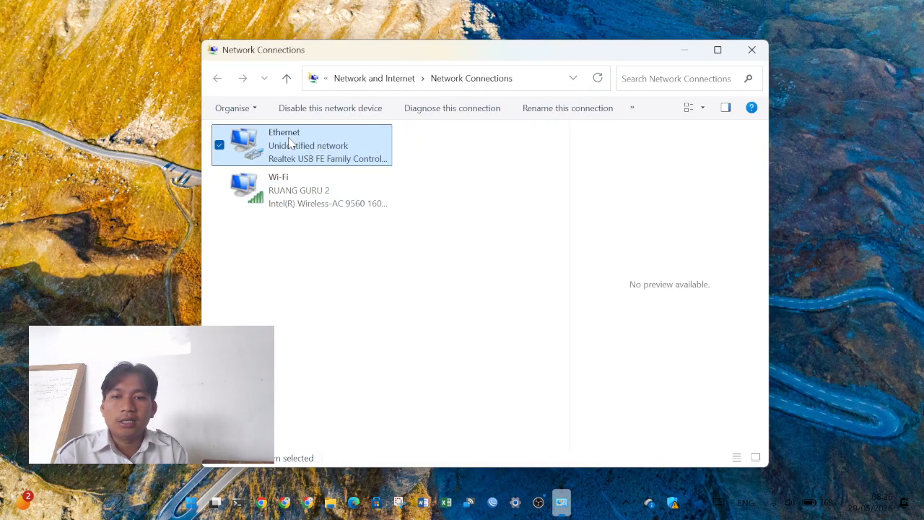
click(375, 368)
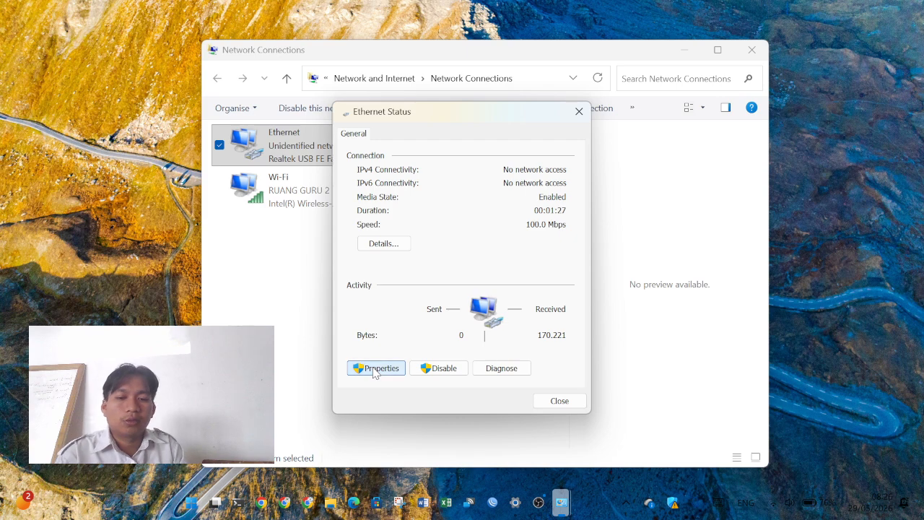
double_click(508, 278)
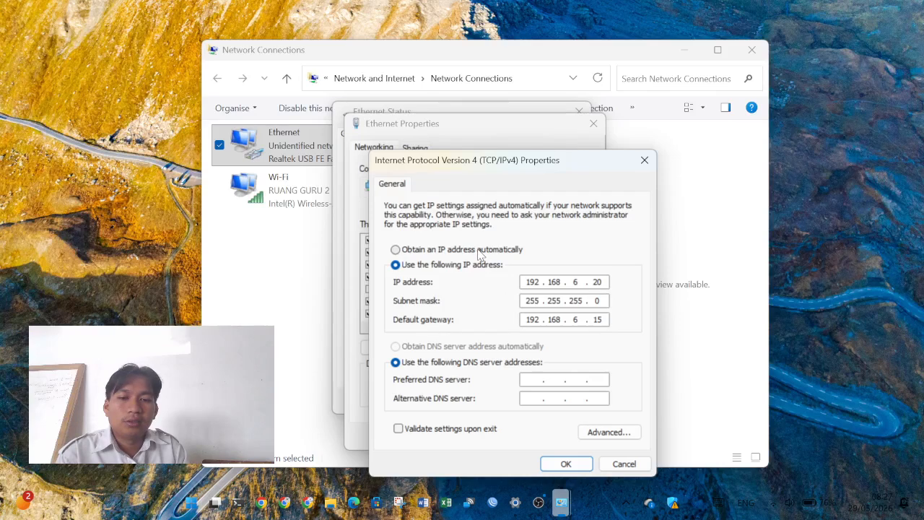
double_click(580, 284)
text(27)
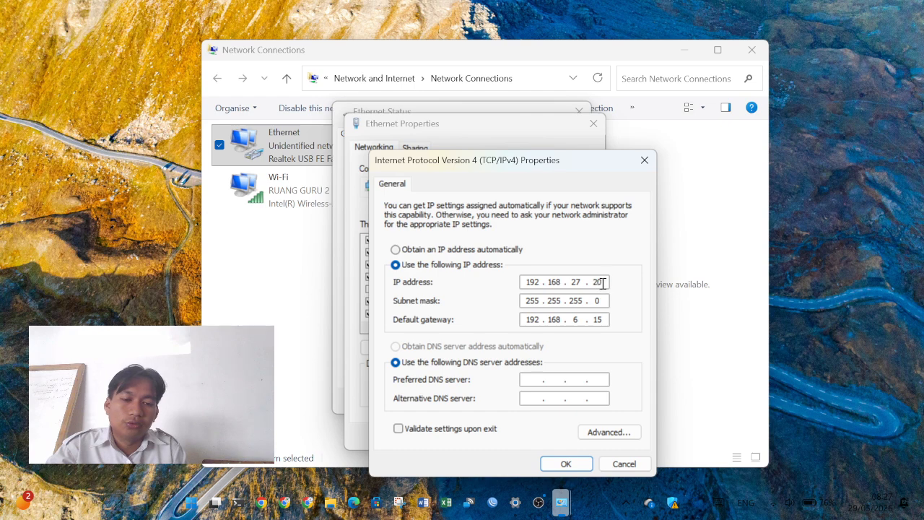
key(BackSpace)
key(BackSpace)
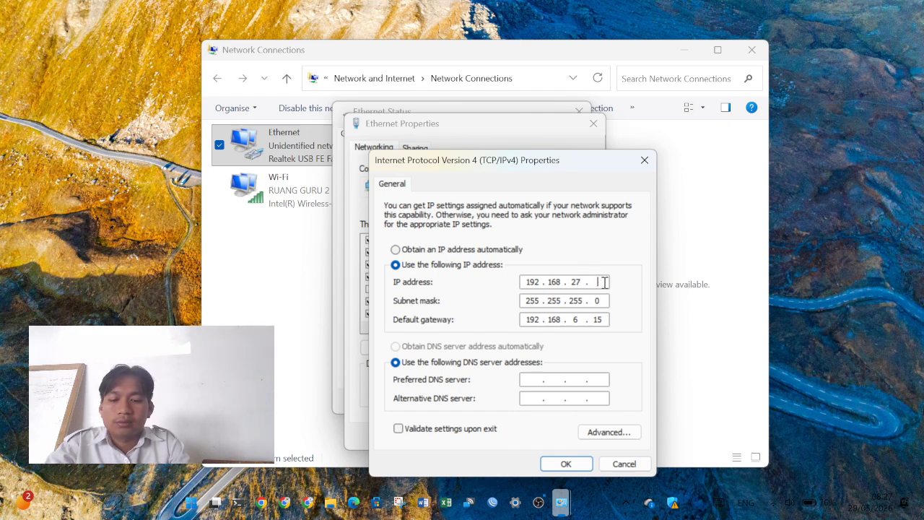
text(20)
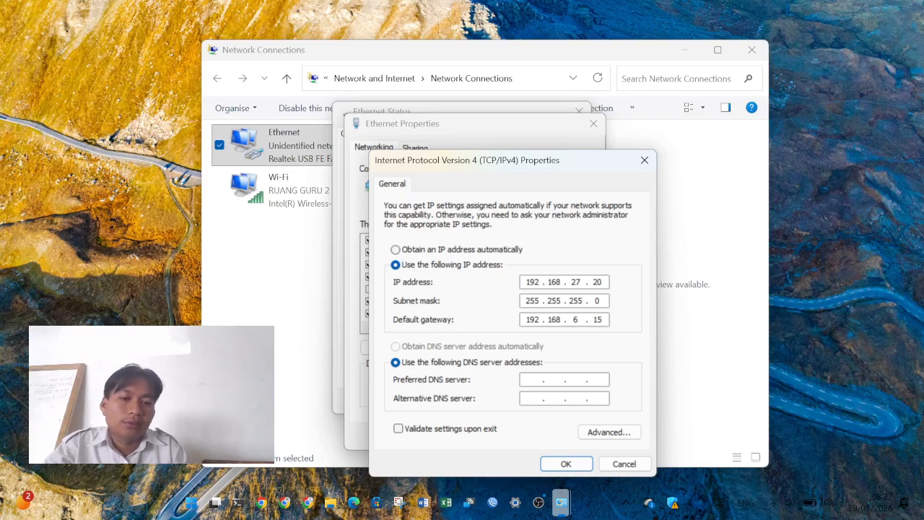
- Set the gateway to 192.168.27.15, confirm all dialogs and close Network Connections
click(581, 319)
key(BackSpace)
key(BackSpace)
text(27)
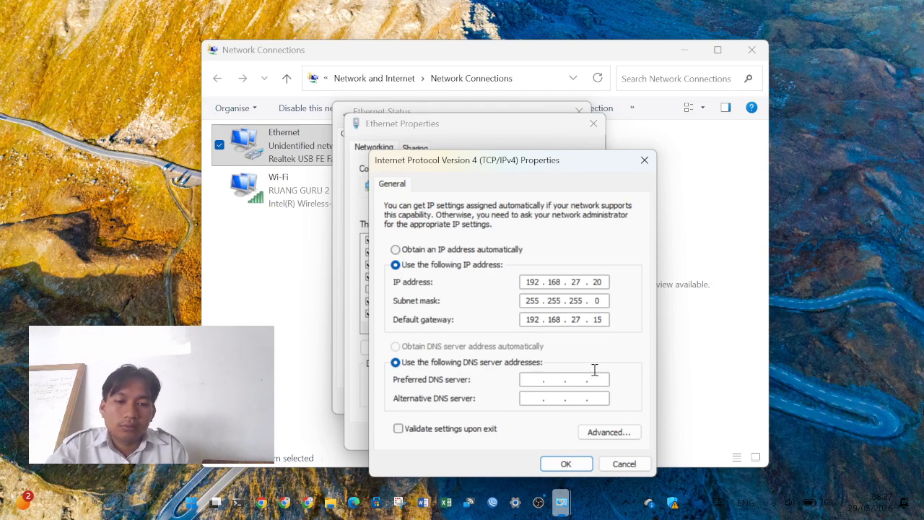
click(566, 463)
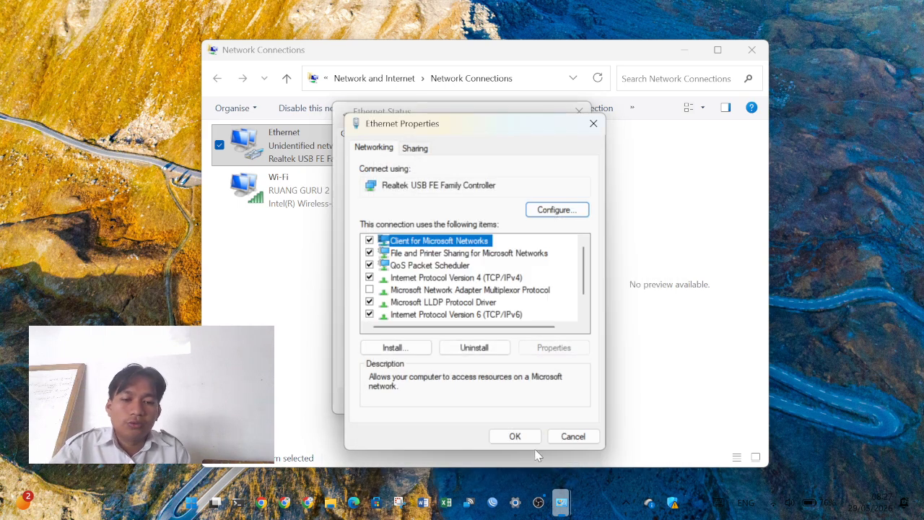
click(515, 436)
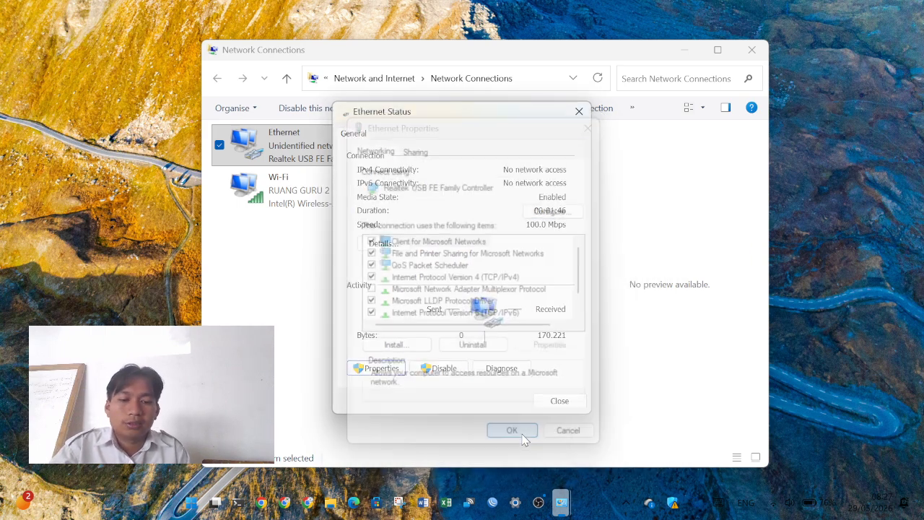
click(567, 406)
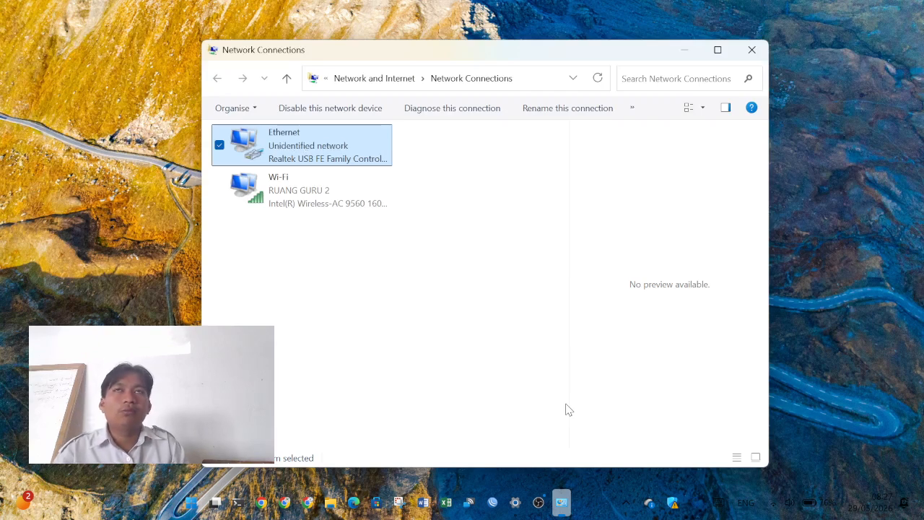
click(751, 50)
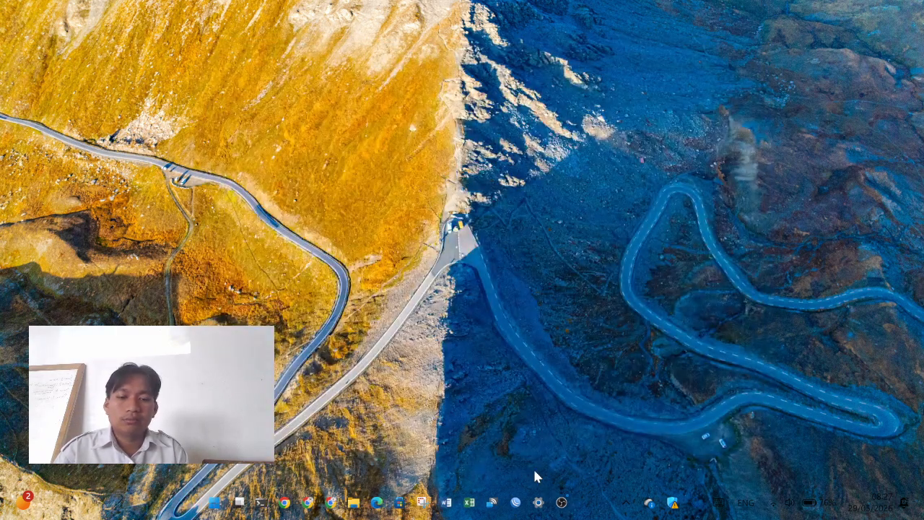
- Reopen WinBox and log in as admin to neighbour DC:2C:6E:81:CE:E0
click(515, 502)
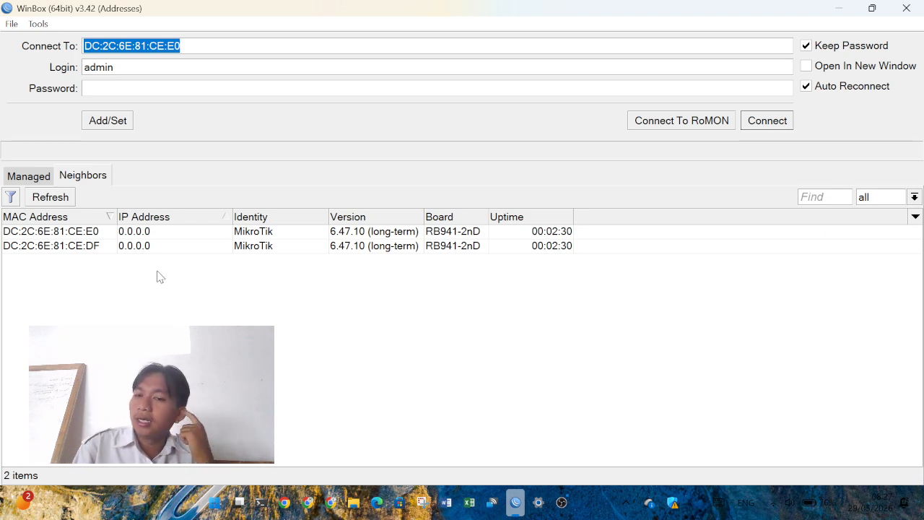
click(74, 234)
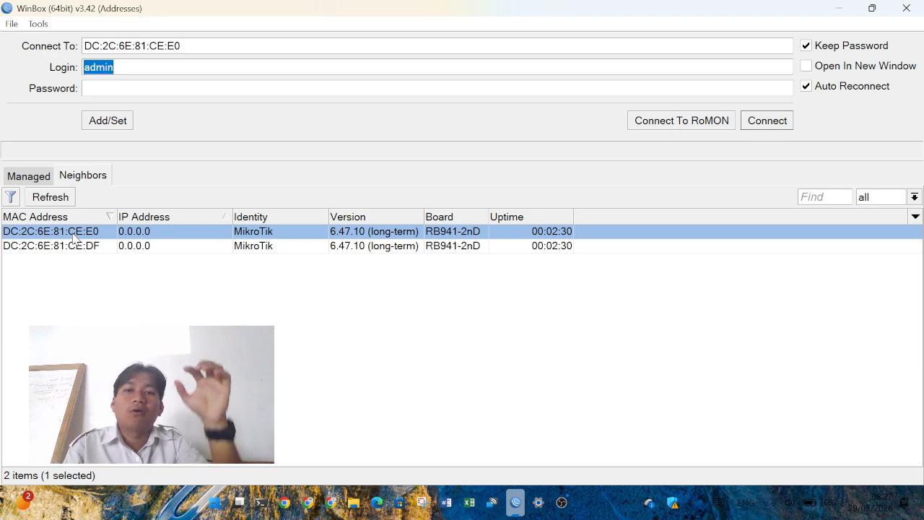
click(761, 121)
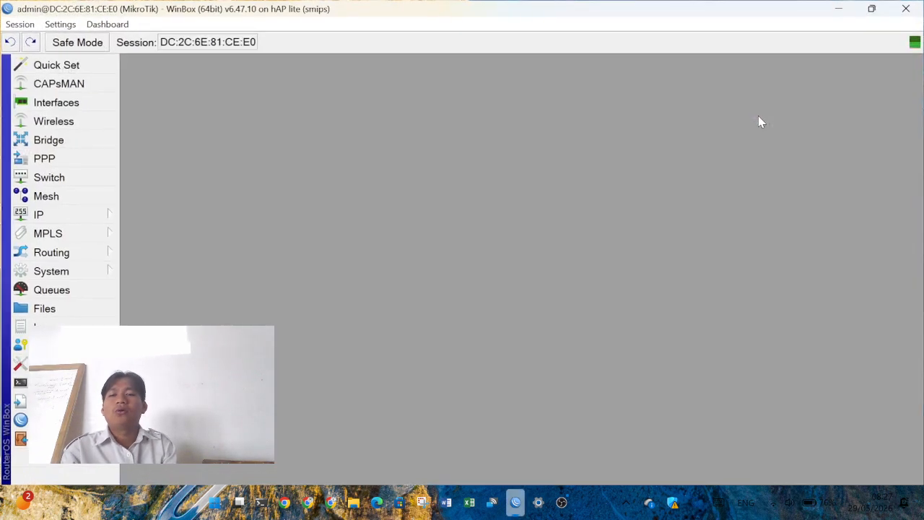
- Under IP > Addresses, add 192.168.27.15/24 on interface ether2
click(72, 217)
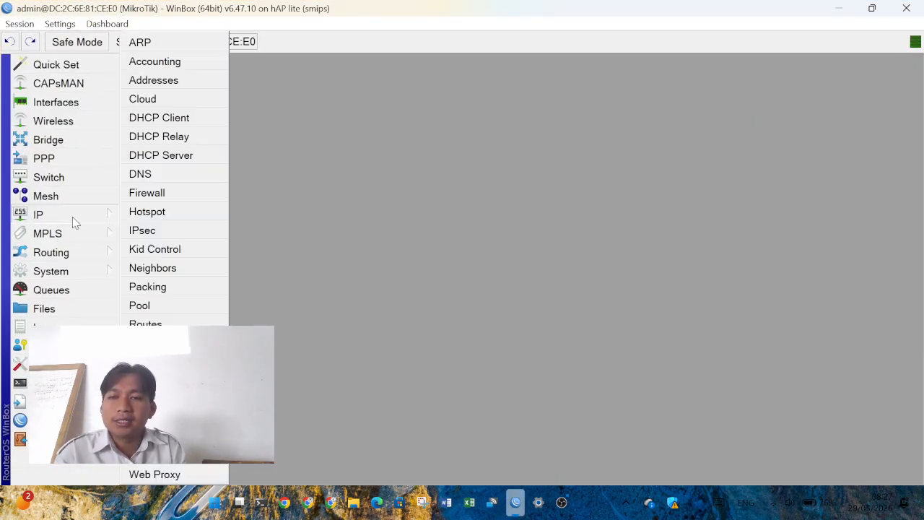
click(182, 83)
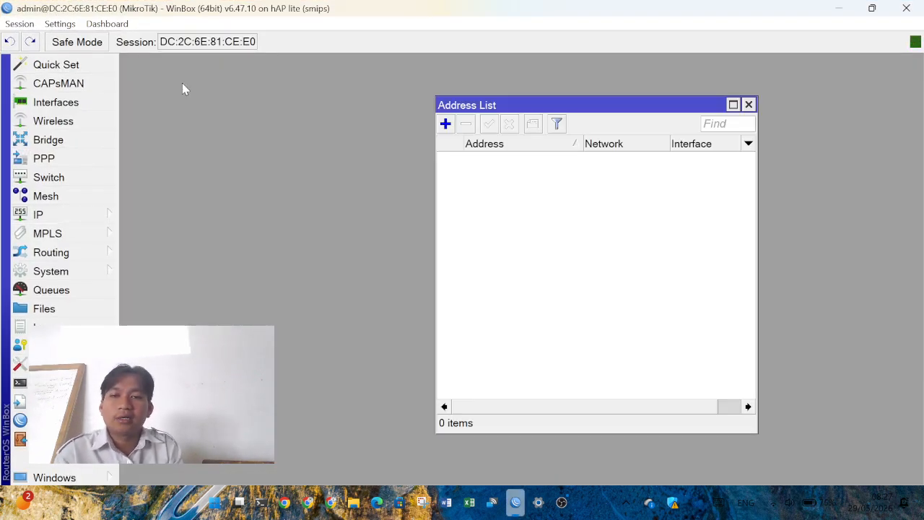
click(446, 126)
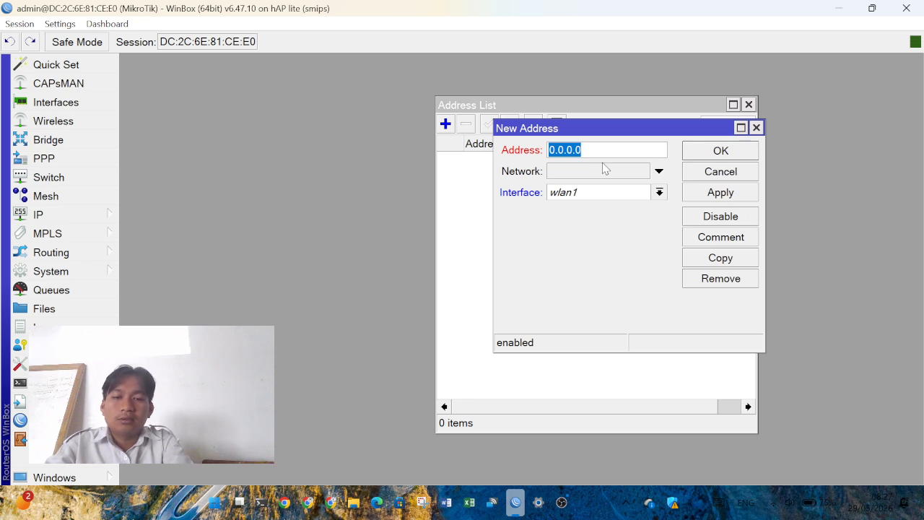
text(192.)
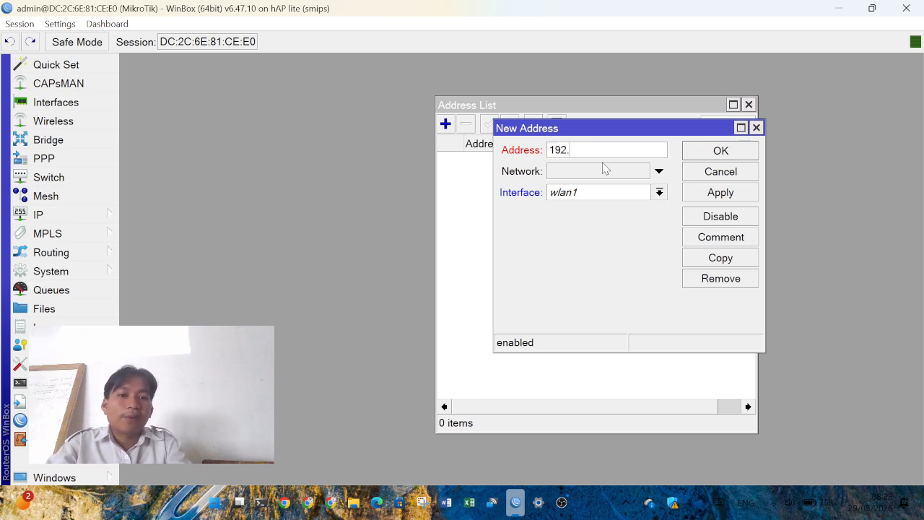
text(168.)
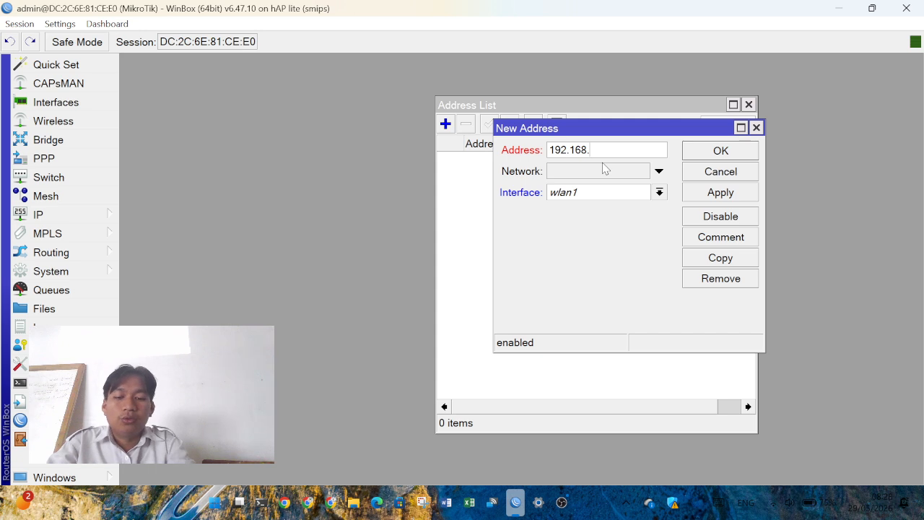
text(27)
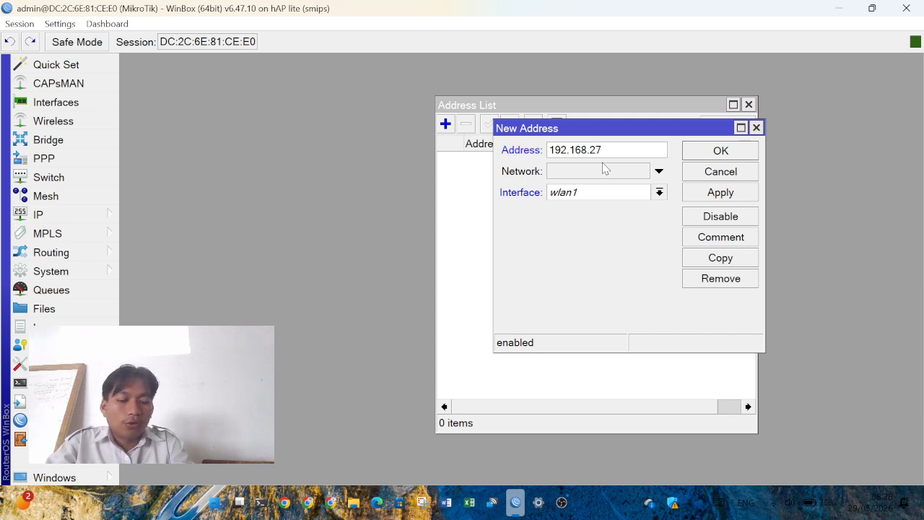
text(.)
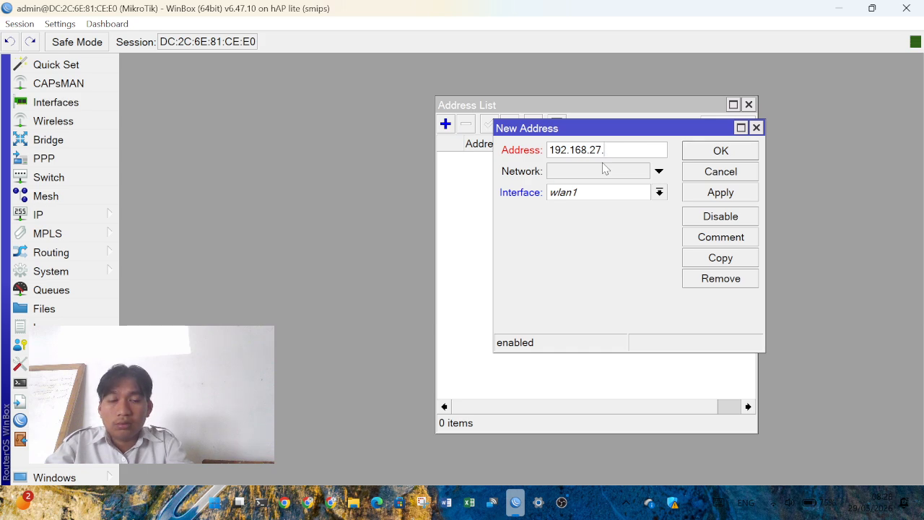
text(15/24)
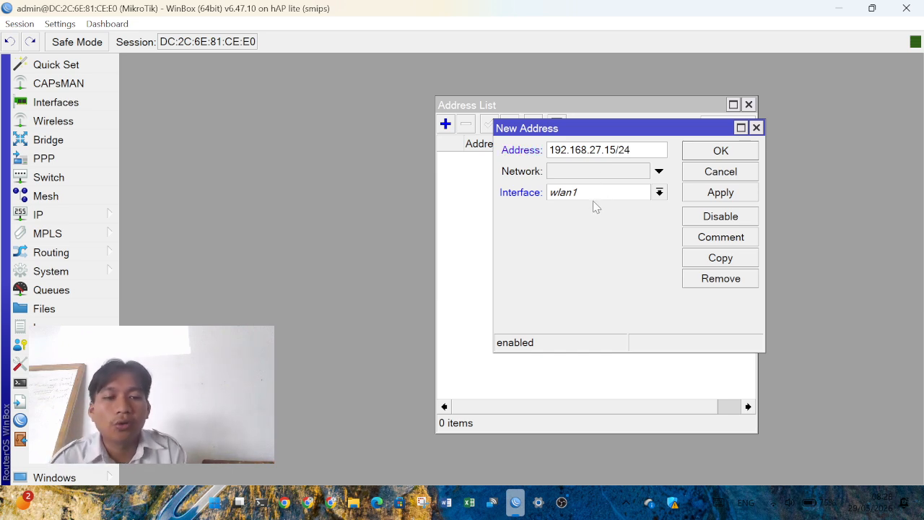
click(594, 193)
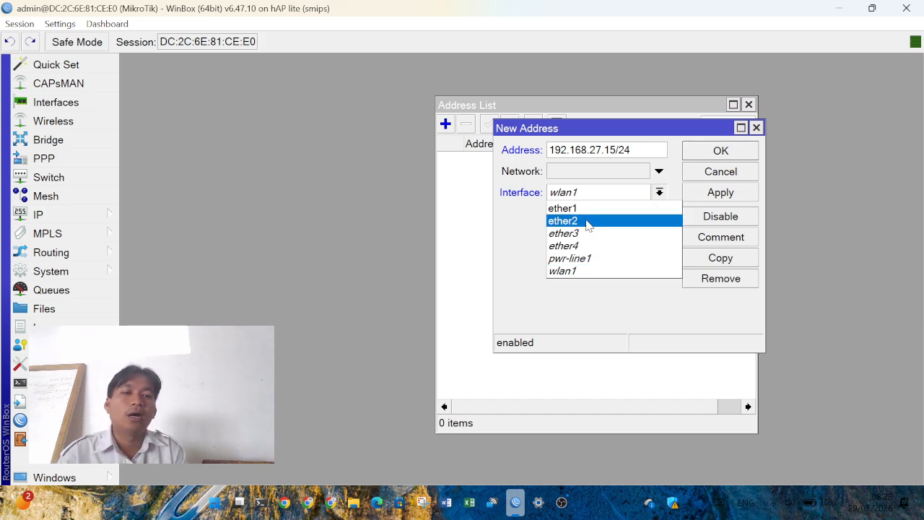
click(589, 222)
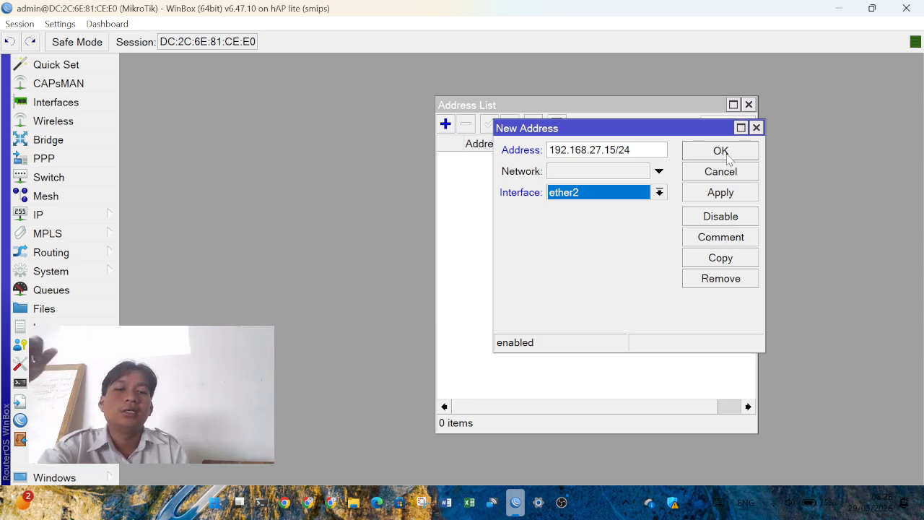
click(708, 156)
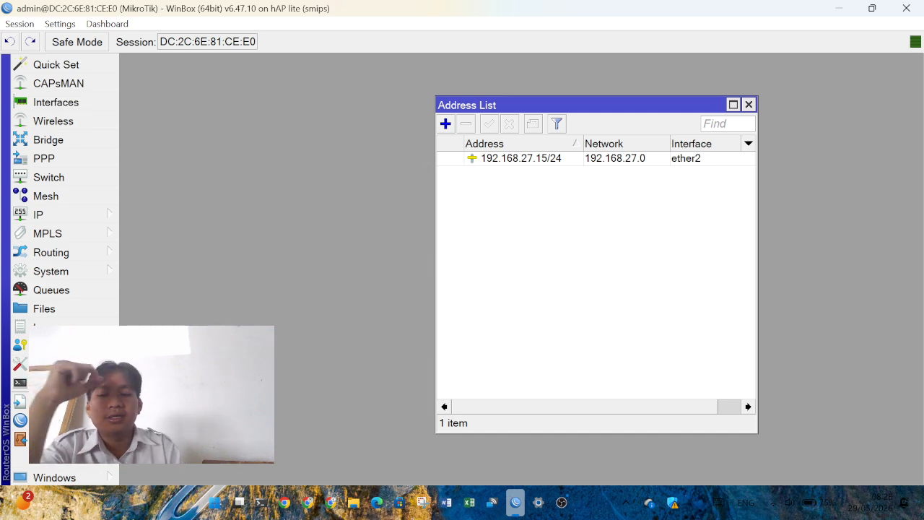
- Ping 192.168.27.20 from a router terminal, get 1 ms replies, and close the terminal
click(57, 383)
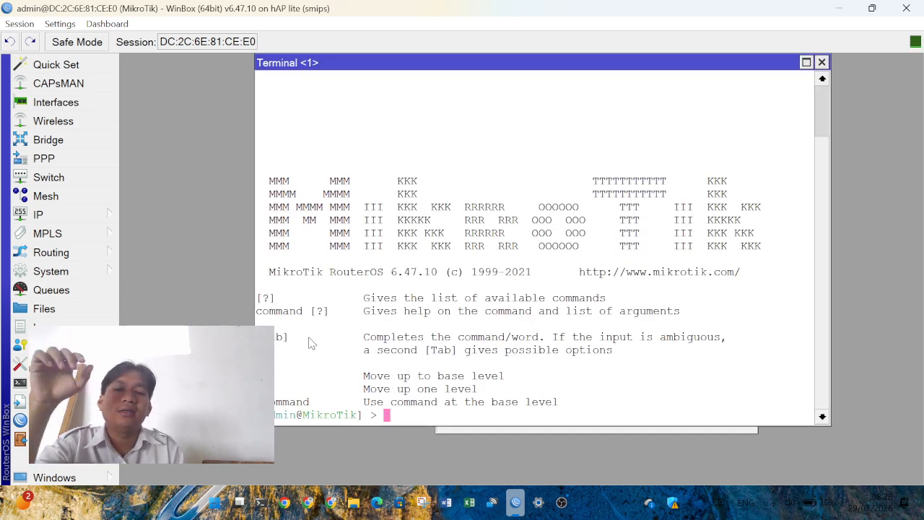
text(ping)
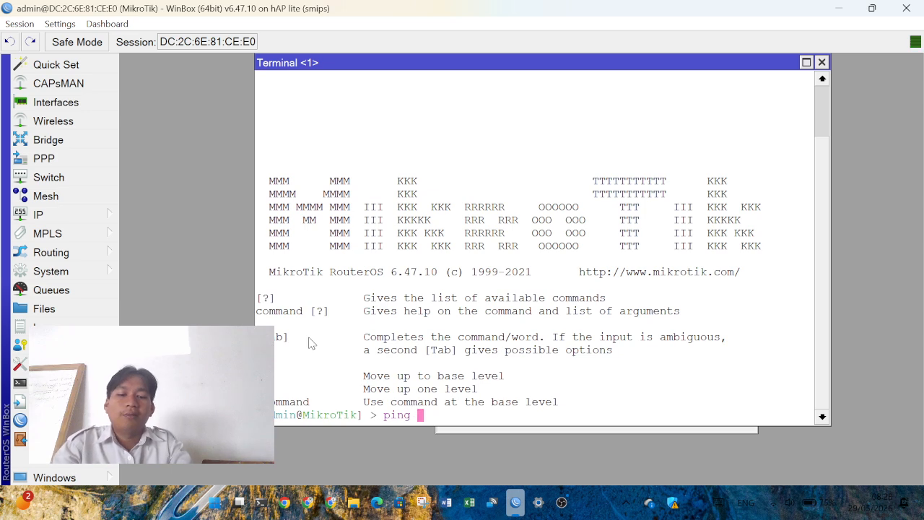
text( 192.168)
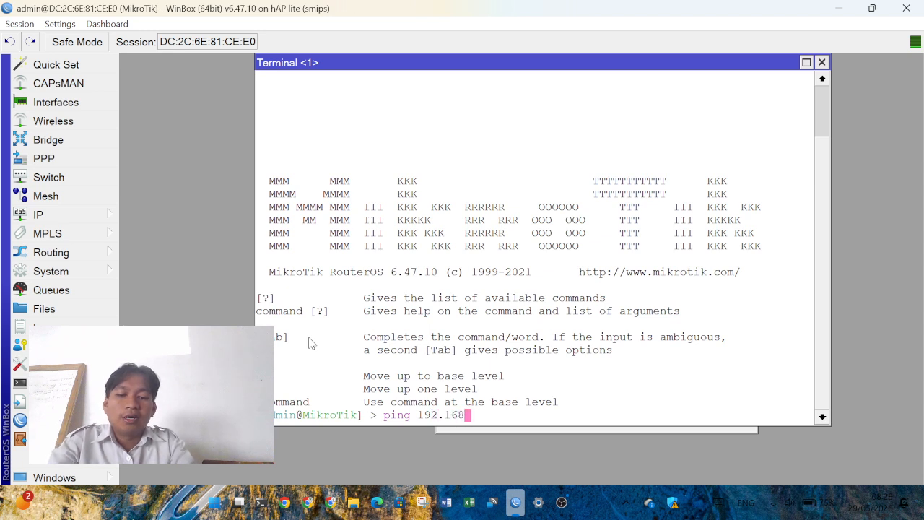
text(.27.20)
key(Return)
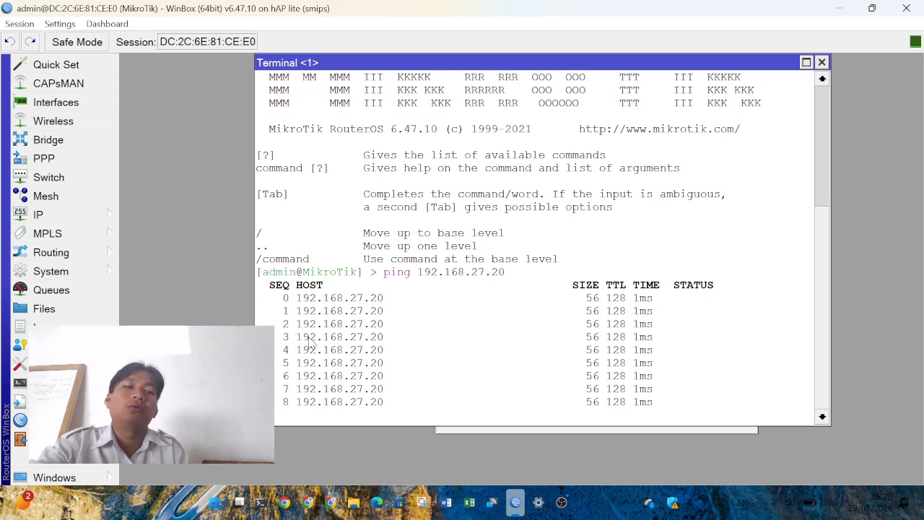
click(821, 63)
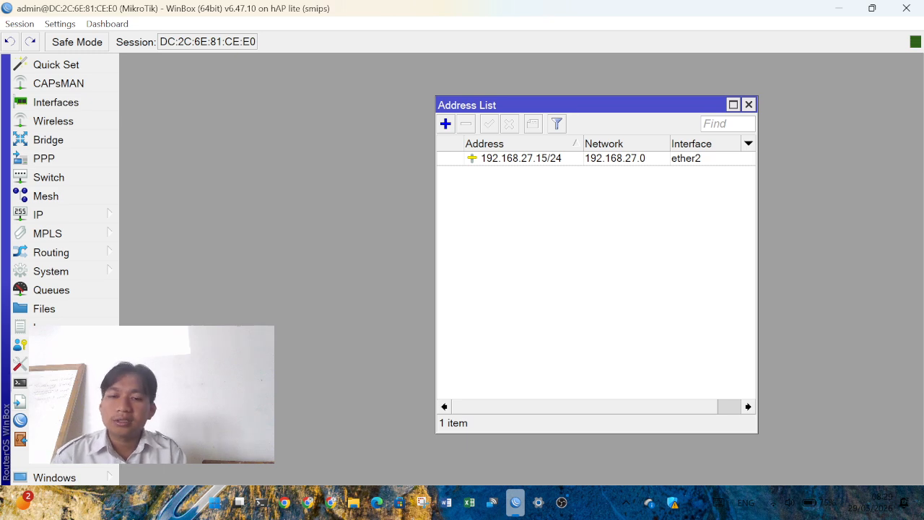
- Run ping 8.8.8.8 in a new router terminal, which reports no route to host
click(50, 383)
text(ping)
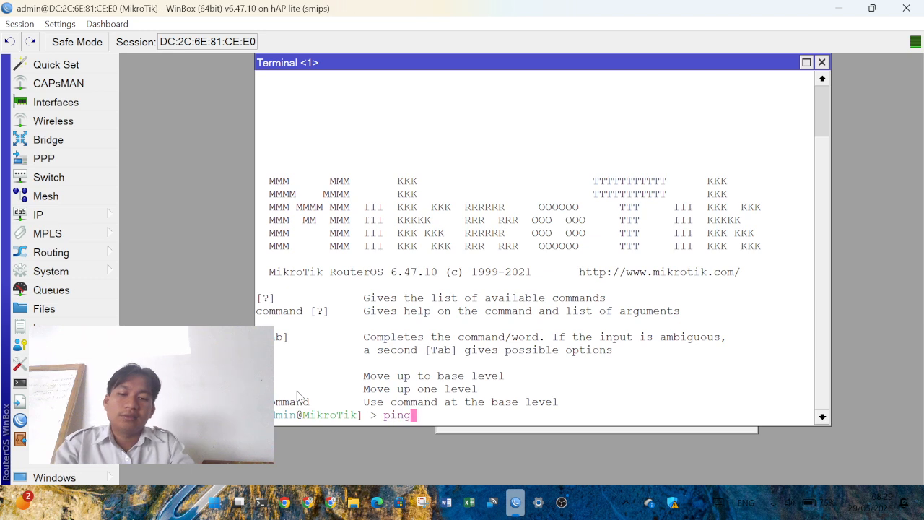
text( 8.8..8)
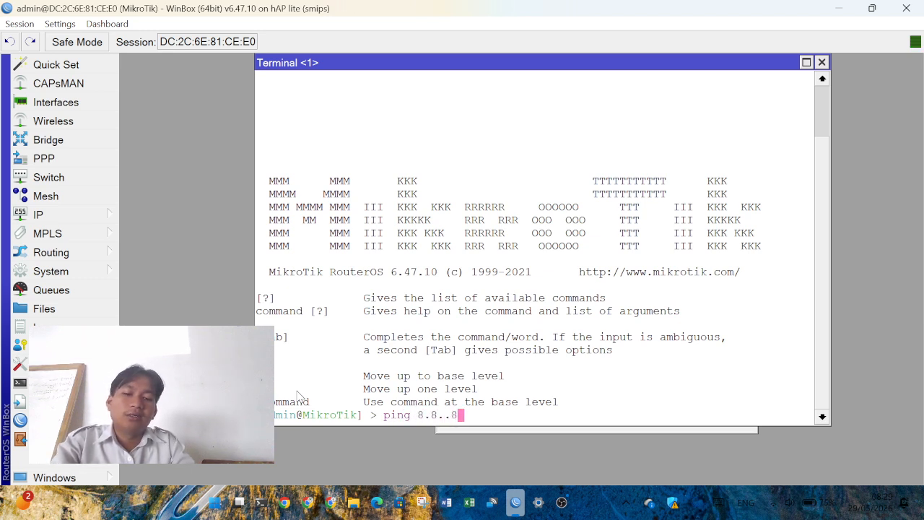
key(BackSpace)
key(BackSpace)
key(BackSpace)
text(..)
key(BackSpace)
key(BackSpace)
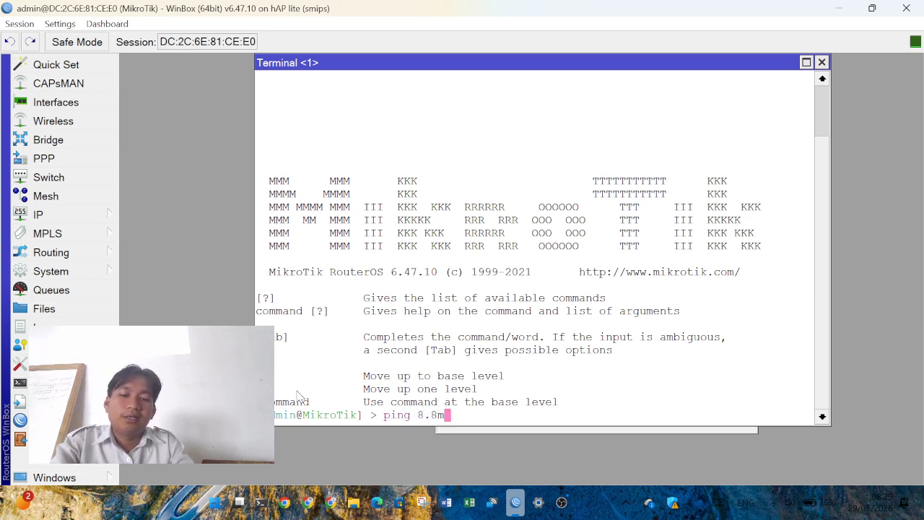
text(.8.8)
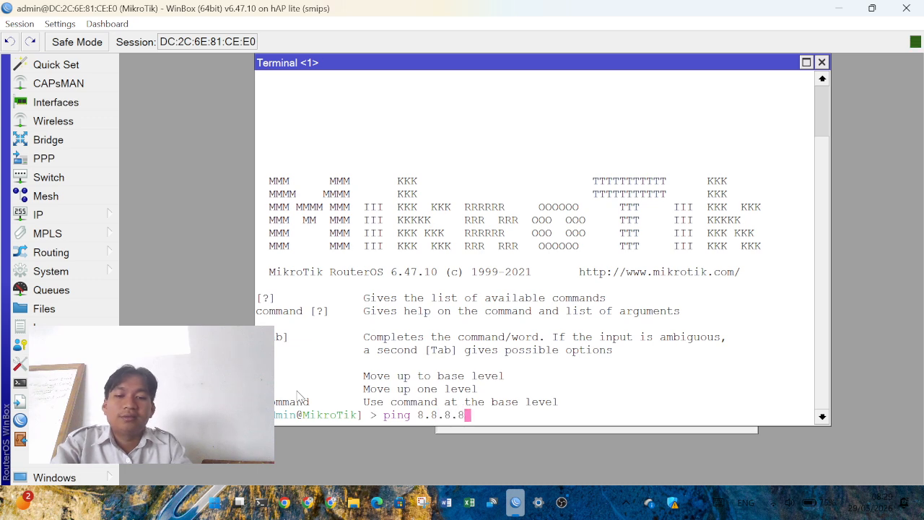
key(Return)
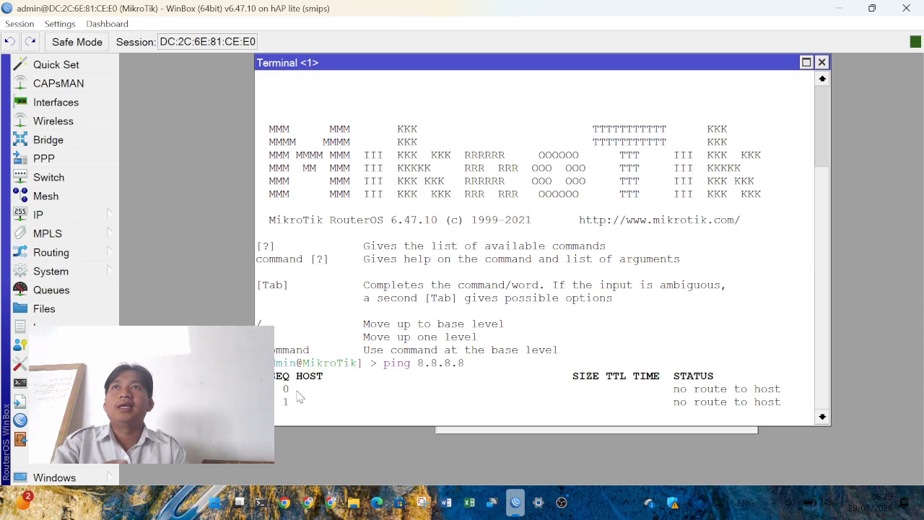
- Move the terminal aside and close the Address List window
drag(399, 66, 286, 94)
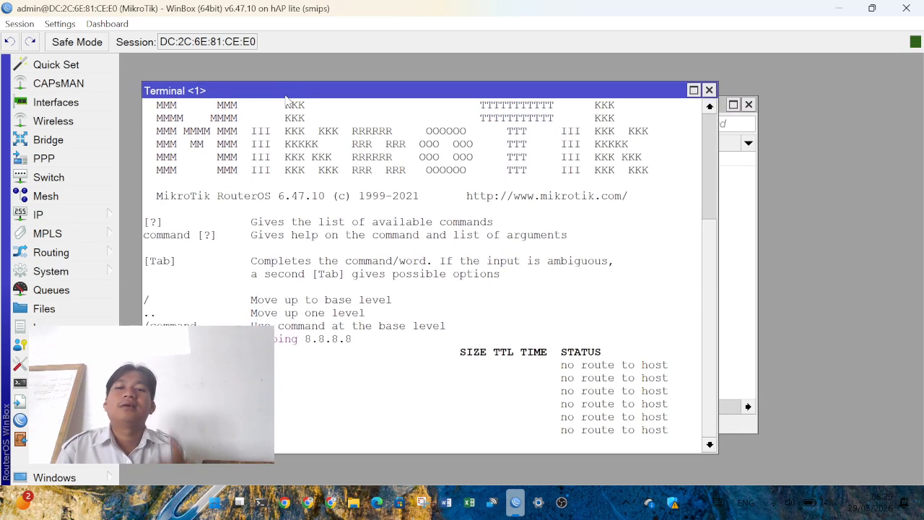
click(741, 184)
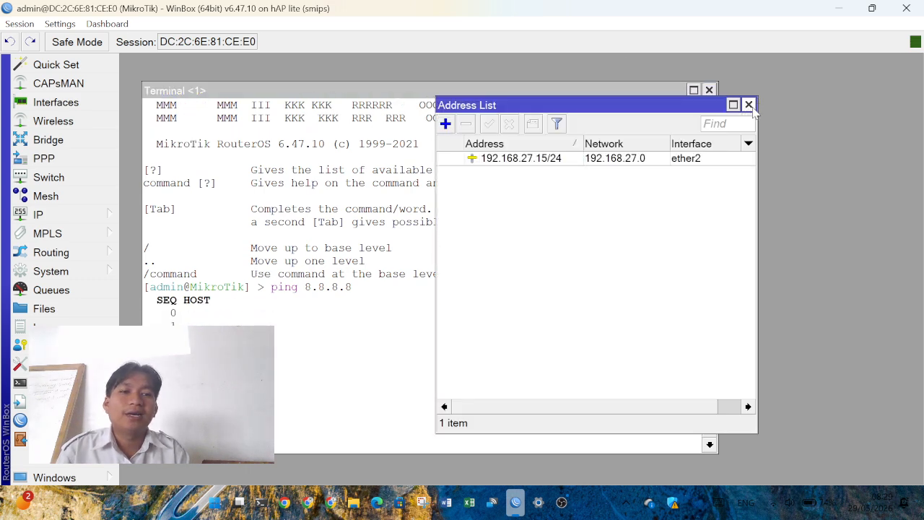
click(748, 105)
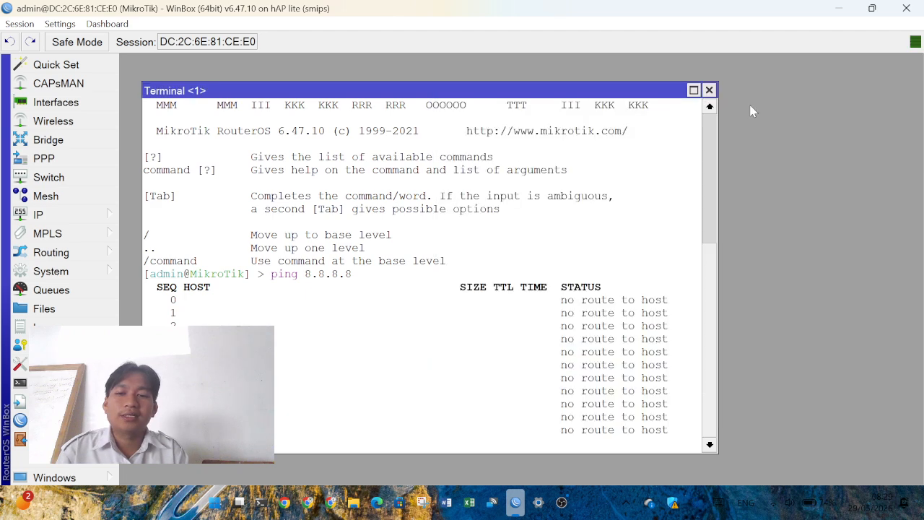
click(75, 216)
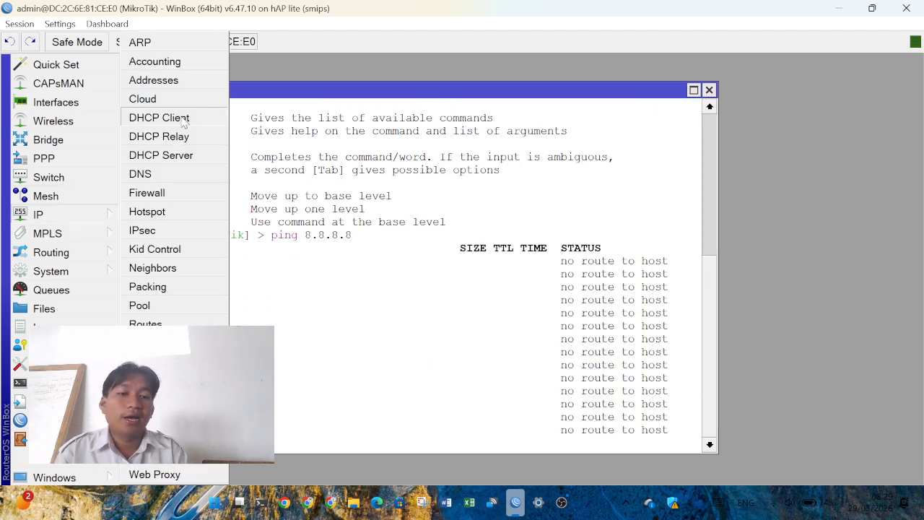
- Open IP > DHCP Client and place it beside the terminal
click(184, 123)
drag(439, 124, 606, 88)
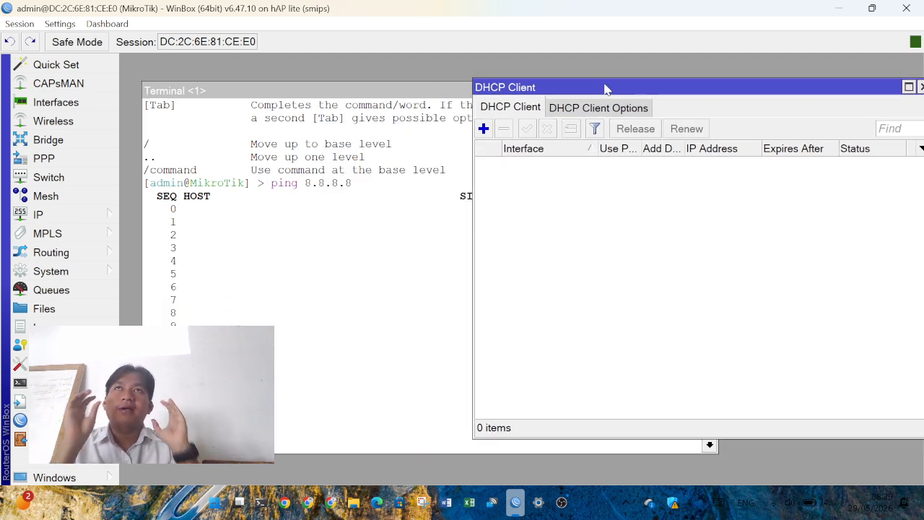
drag(606, 89, 675, 97)
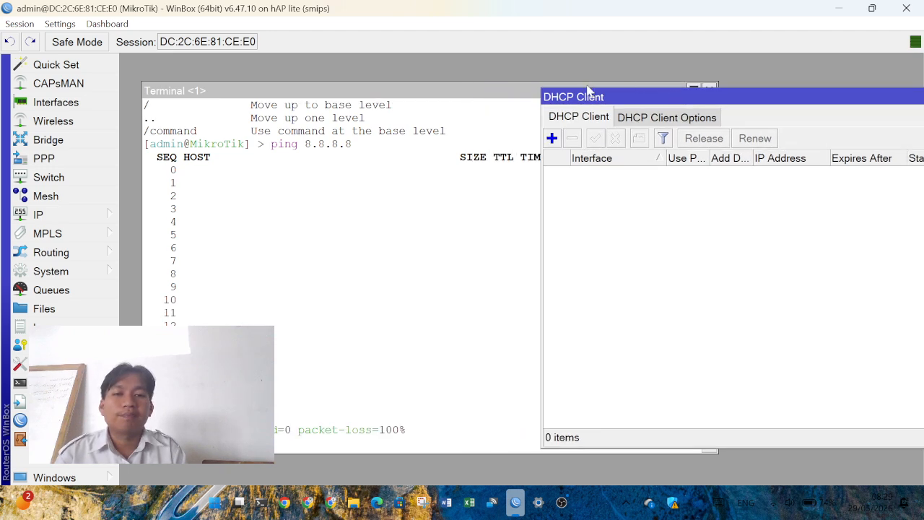
drag(477, 96, 274, 102)
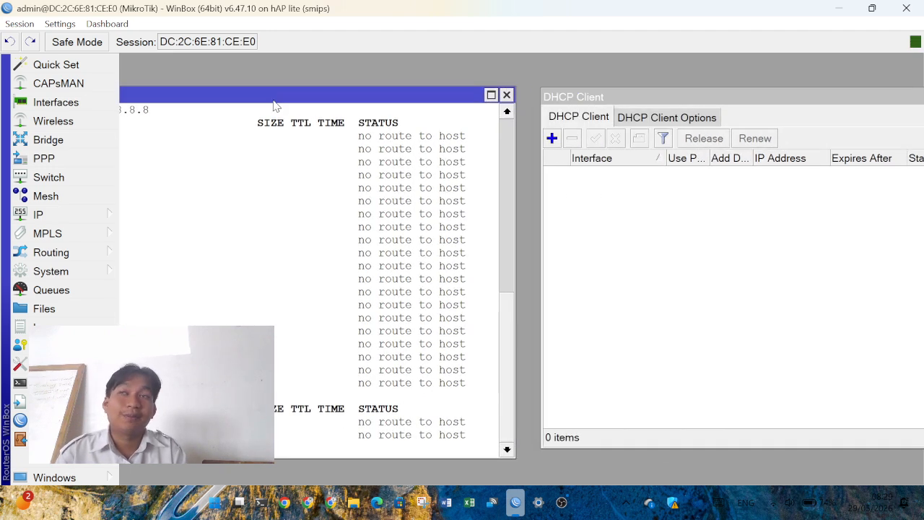
drag(626, 99, 593, 90)
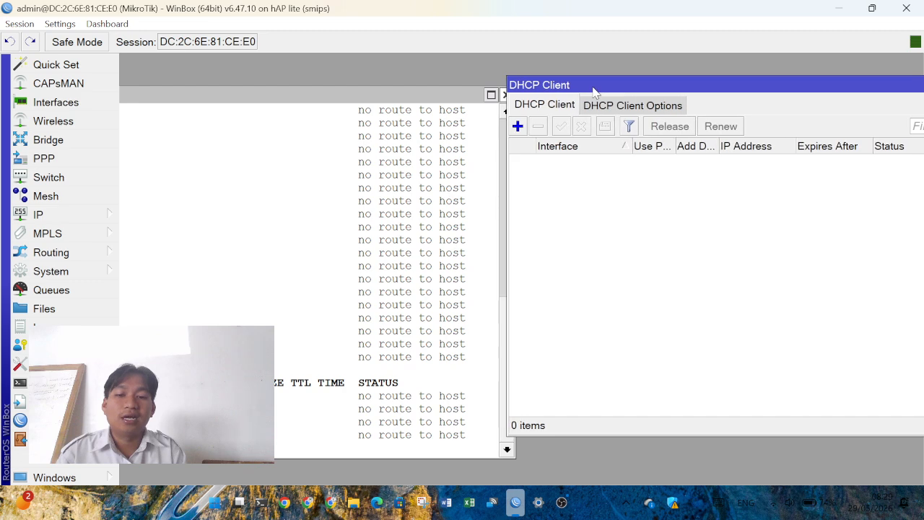
- Add a DHCP client on interface ether1
click(520, 127)
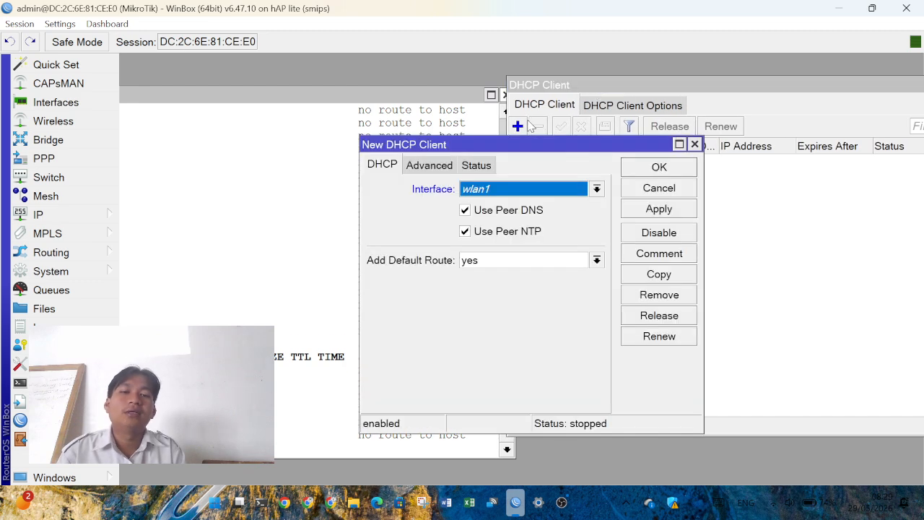
click(556, 189)
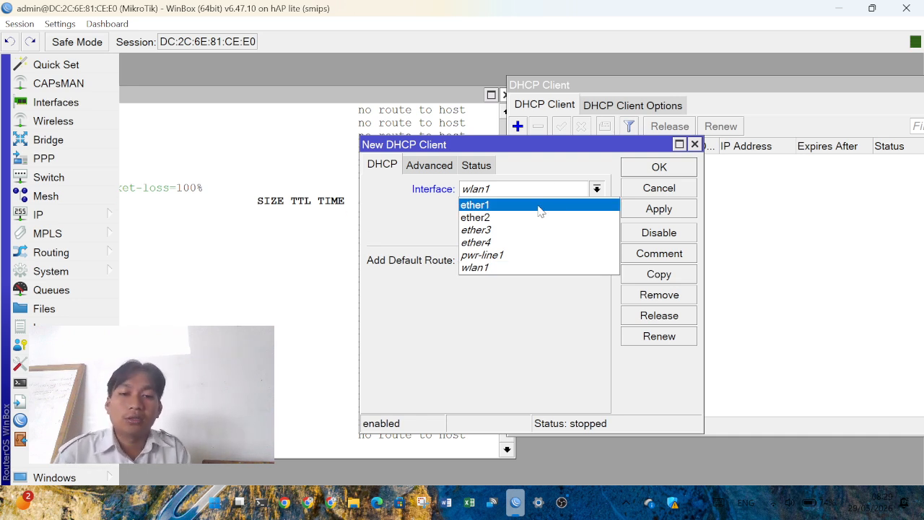
click(539, 207)
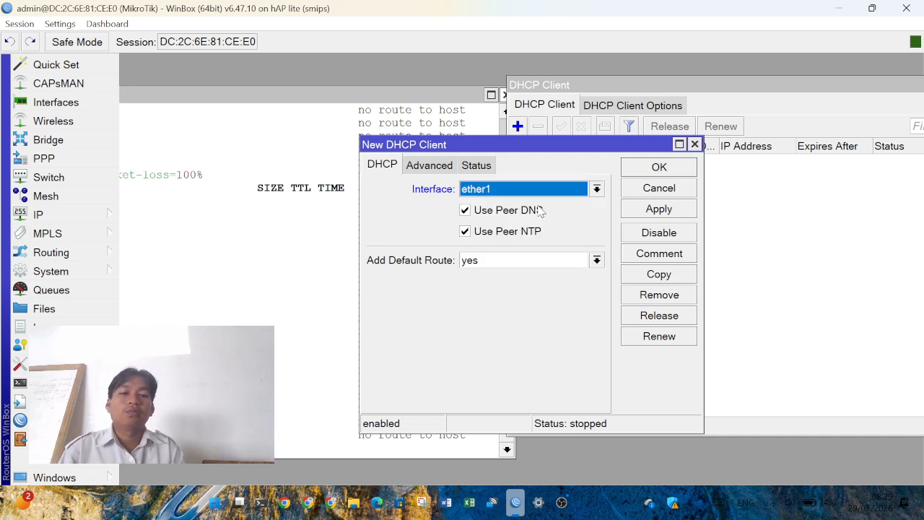
click(690, 168)
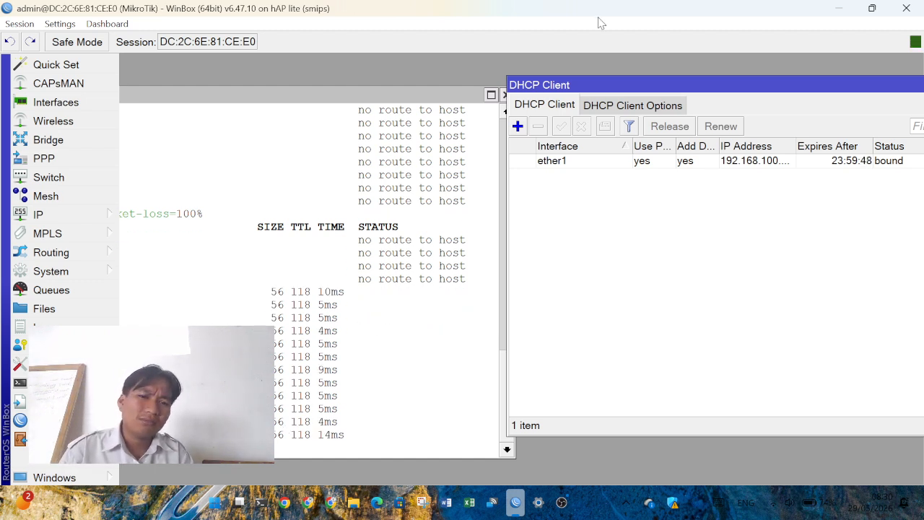
- Close the terminal and the DHCP Client window once the client is bound
click(504, 95)
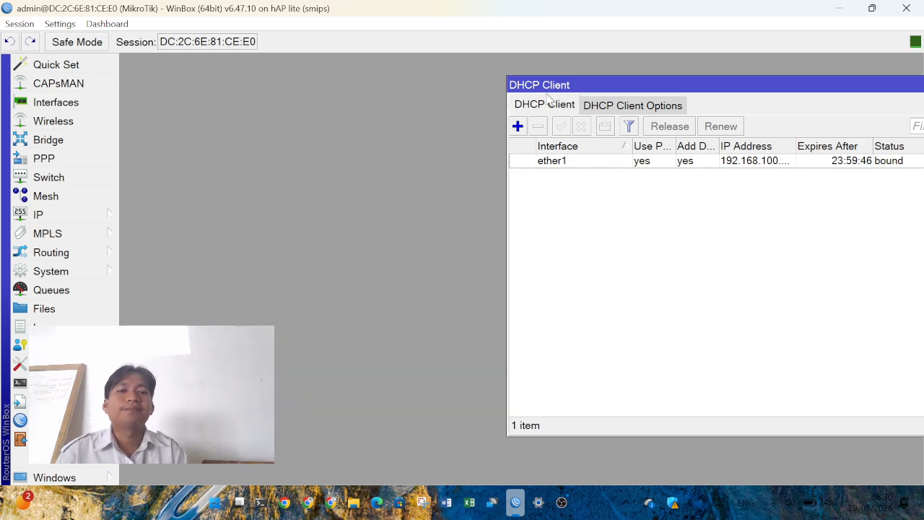
drag(588, 88, 311, 93)
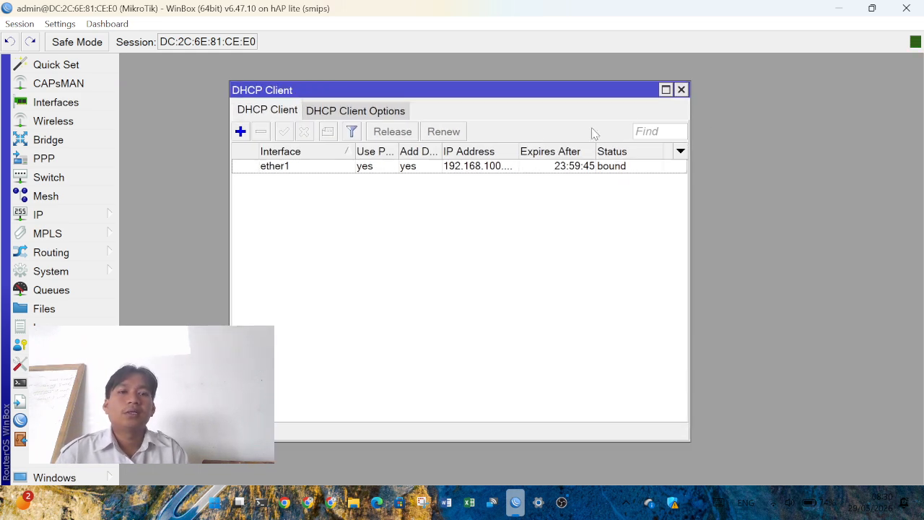
click(682, 91)
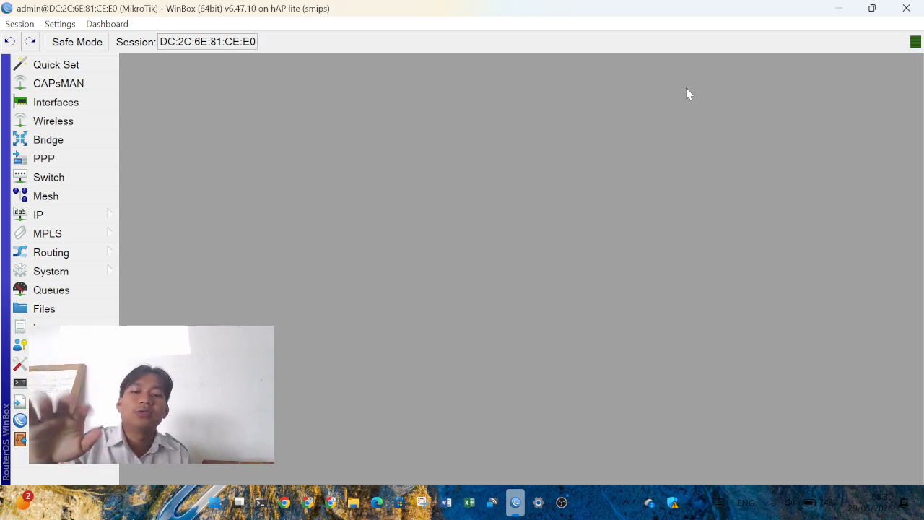
- Run ping 8.8.8.8 from PowerShell on the computer
click(259, 505)
text(ping 8)
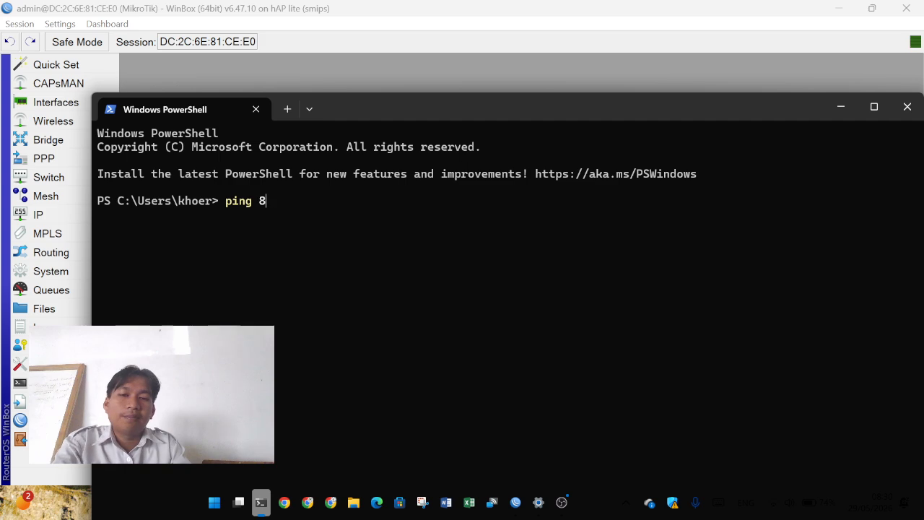
text(.8.8.8.8.)
key(Return)
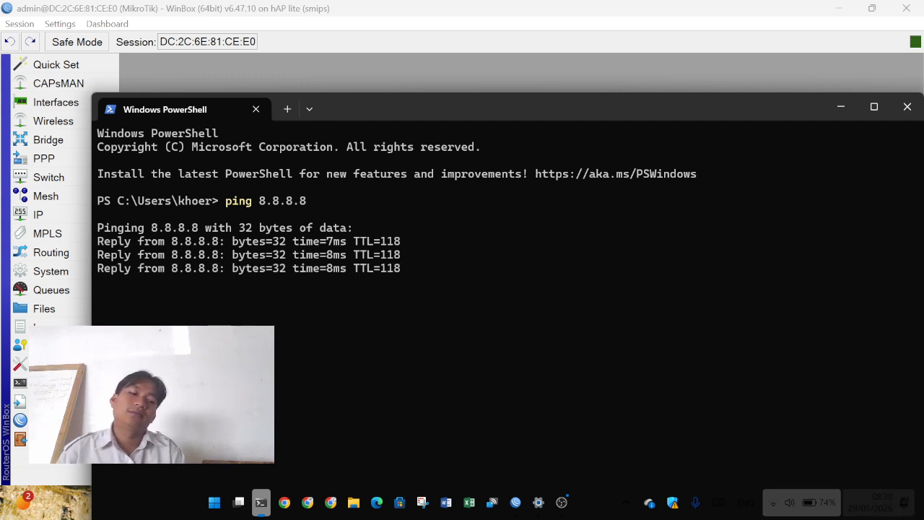
- Turn the laptop's Wi-Fi off, rerun ping 8.8.8.8, and close PowerShell
click(775, 505)
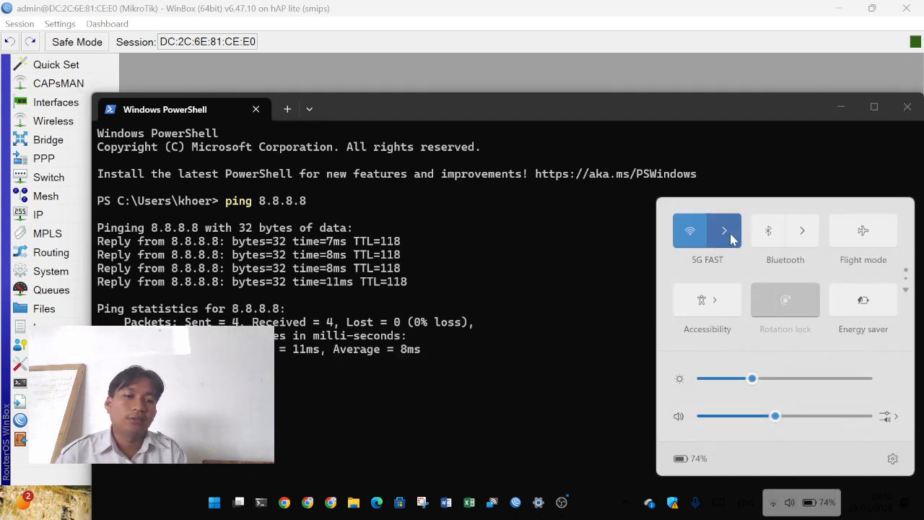
click(683, 244)
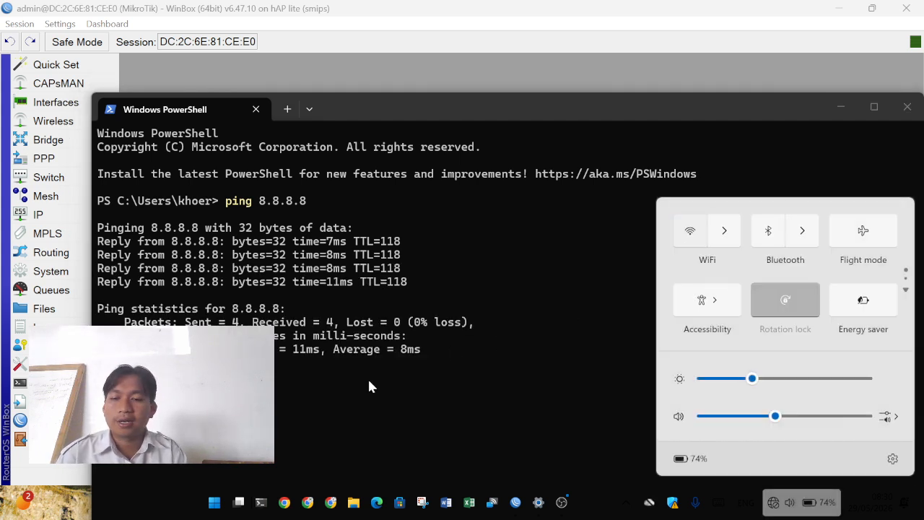
click(368, 377)
key(Up)
key(Return)
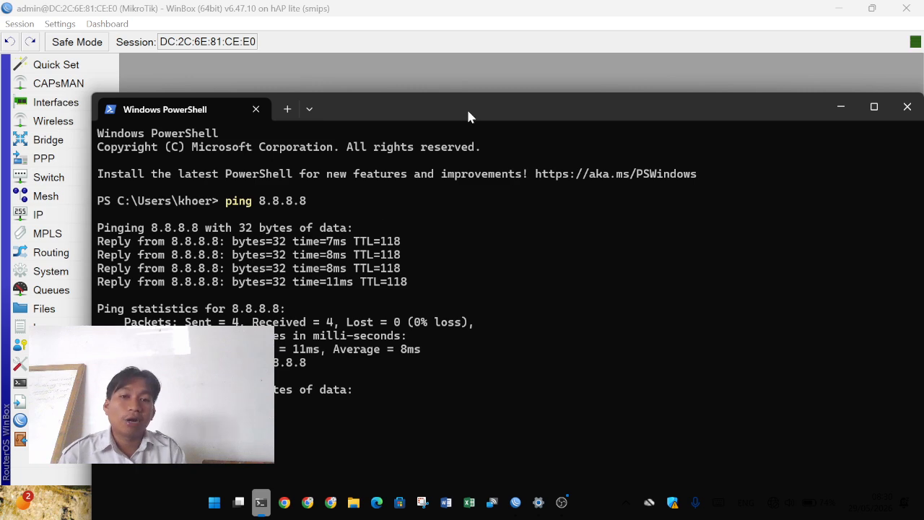
drag(464, 107, 449, 67)
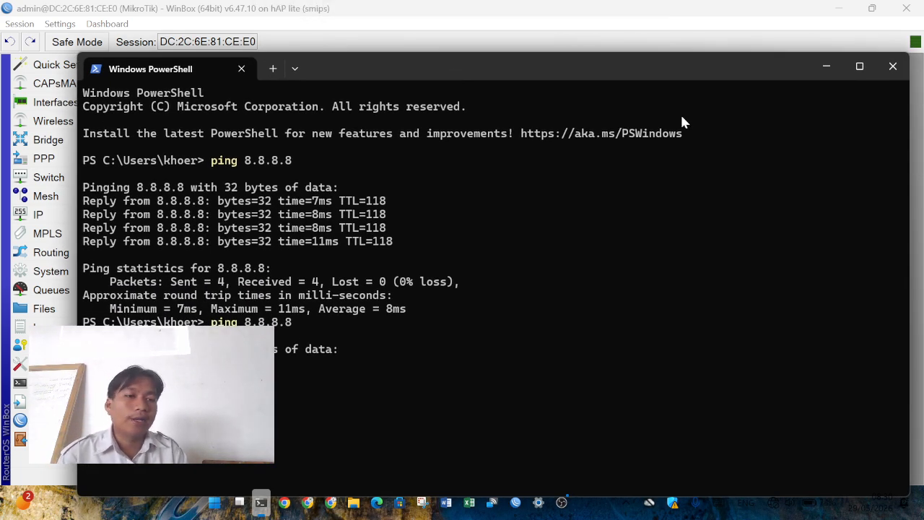
click(893, 64)
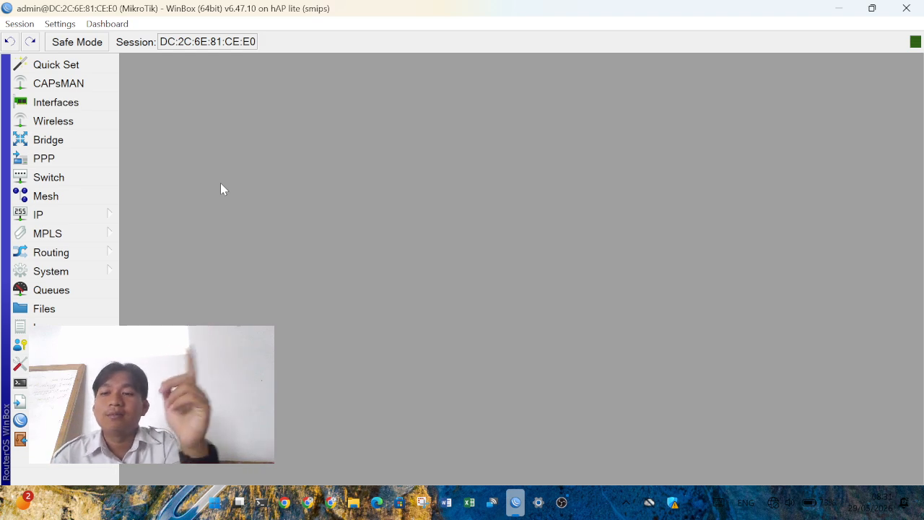
- Start a new firewall NAT rule with Out. Interface set to ether1
click(105, 217)
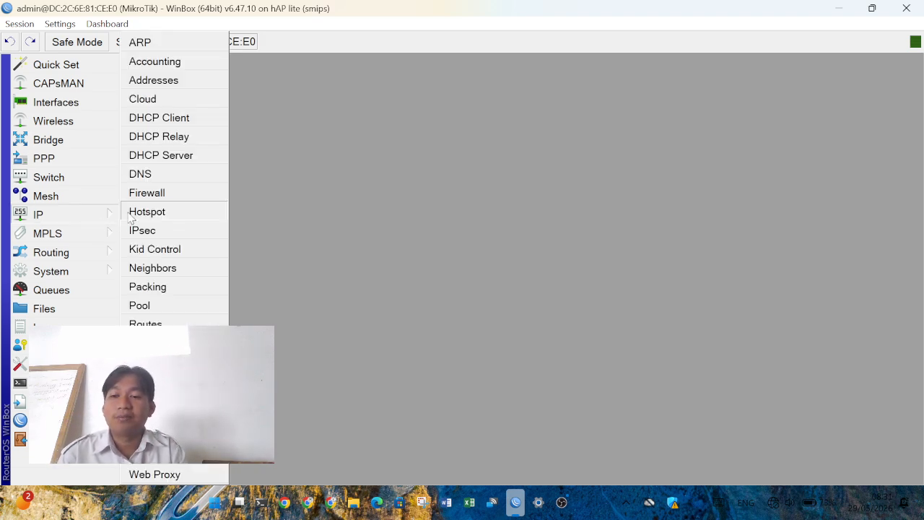
click(154, 195)
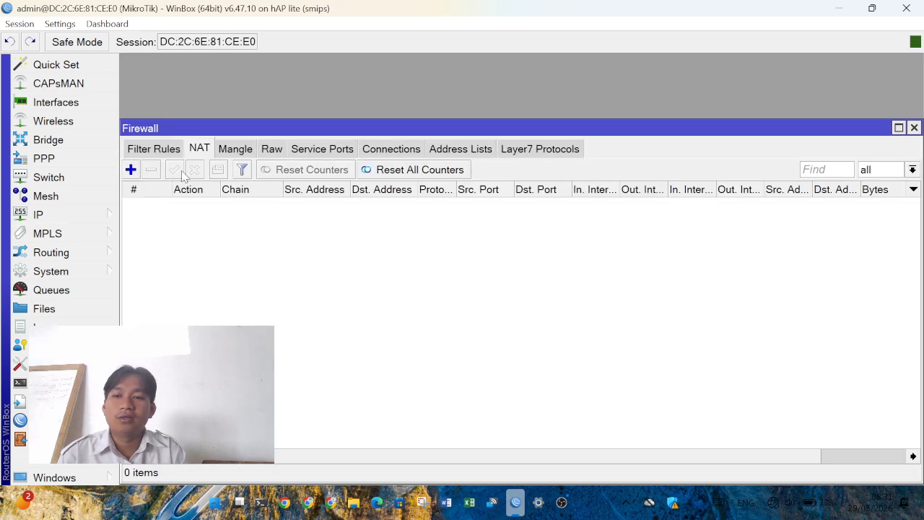
click(131, 170)
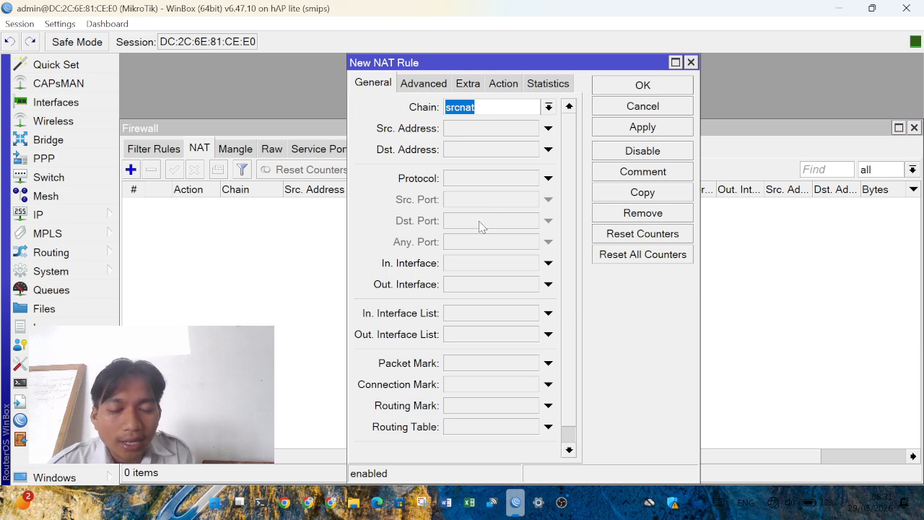
click(476, 283)
click(531, 284)
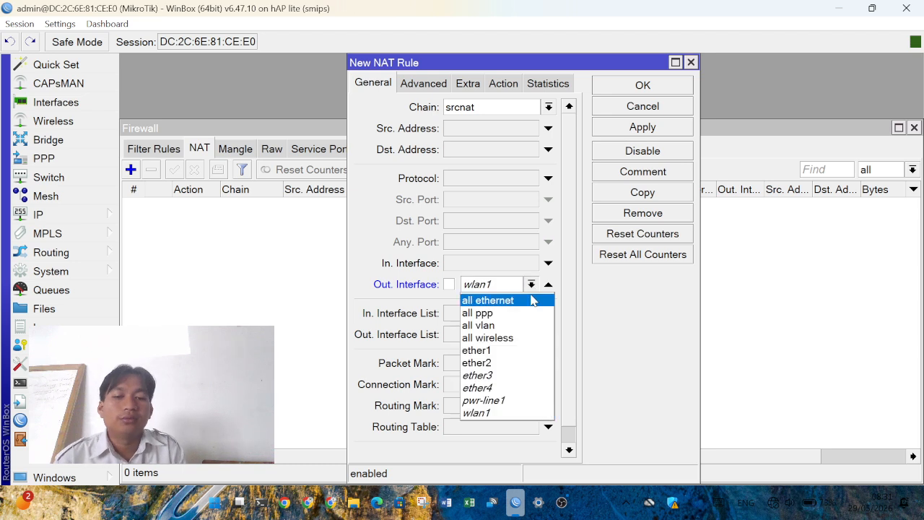
click(505, 352)
- Set the rule's action to masquerade, save it, and bring PowerShell back up
click(499, 87)
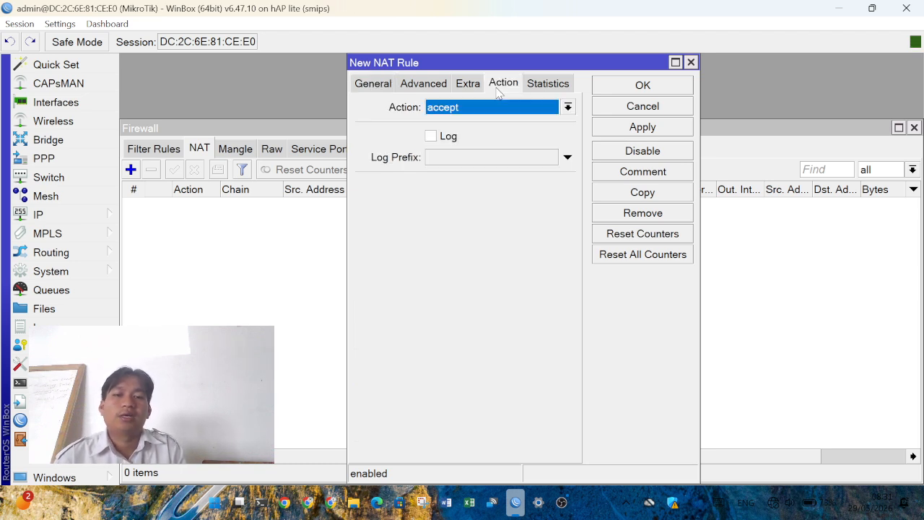
click(479, 115)
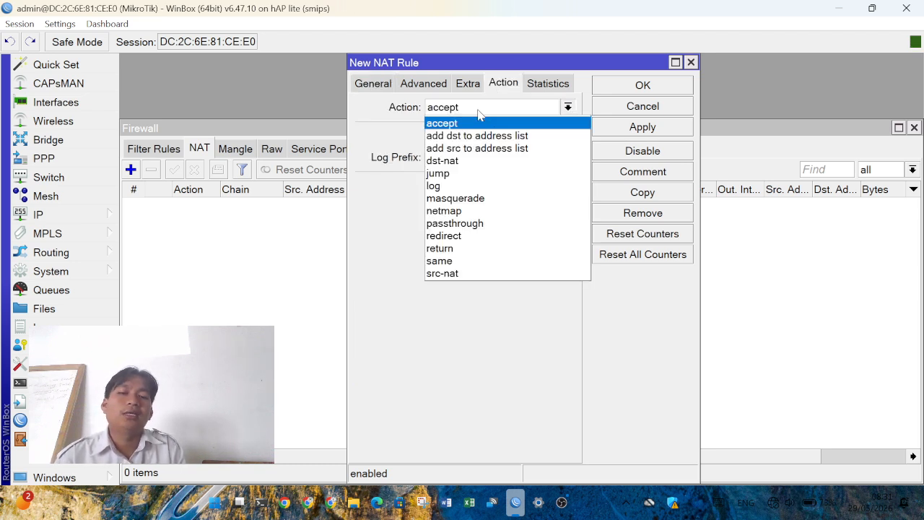
click(492, 197)
click(670, 85)
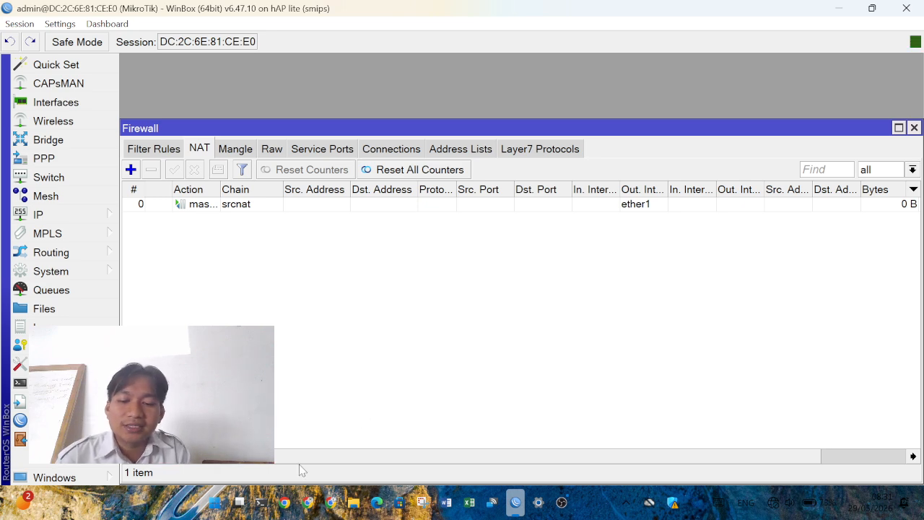
click(261, 505)
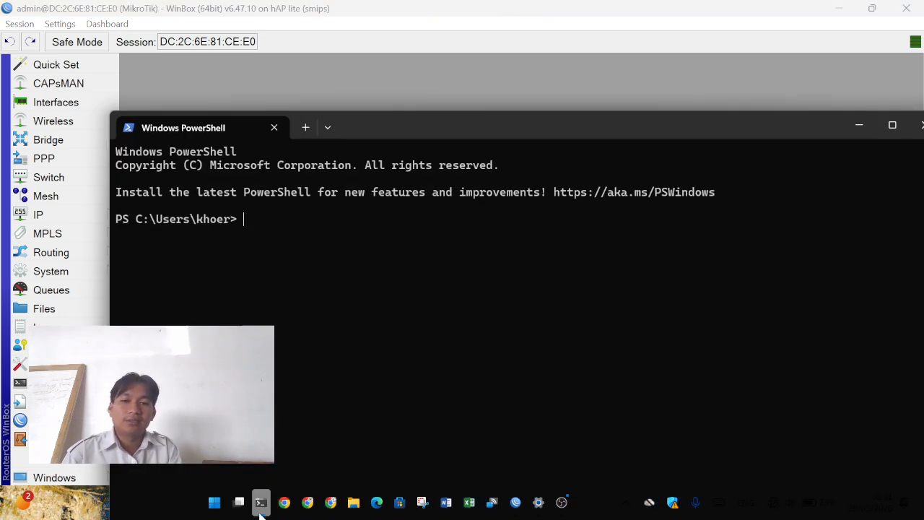
- Ping 8.8.8.8 to confirm replies, then close PowerShell and the Firewall window
text(ping 8.8.8.8)
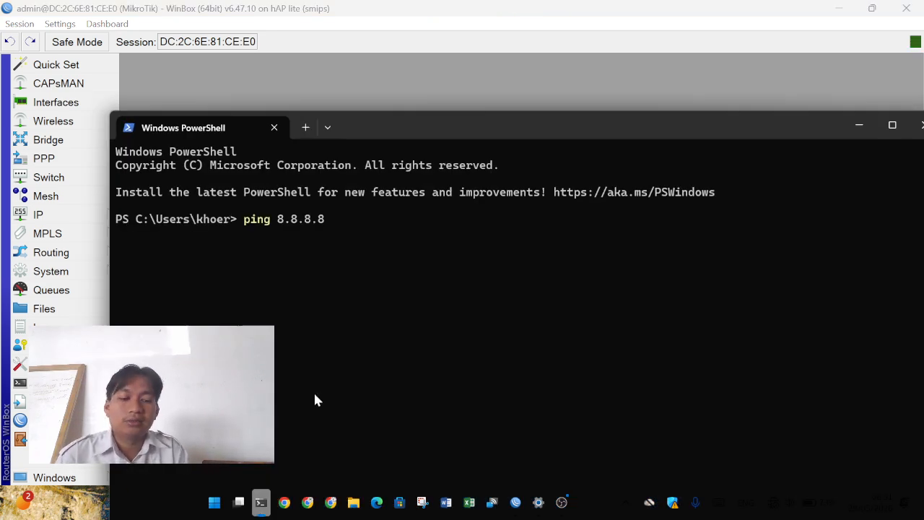
key(Return)
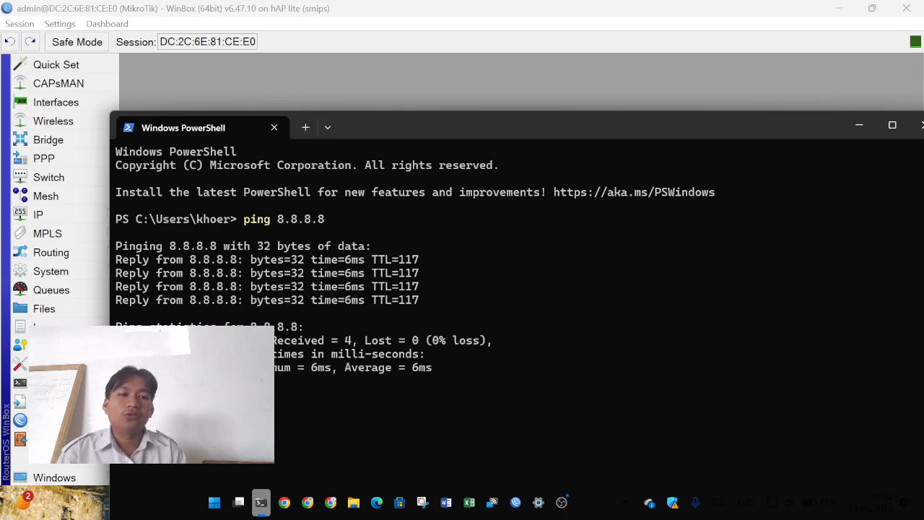
drag(589, 115, 429, 91)
click(766, 101)
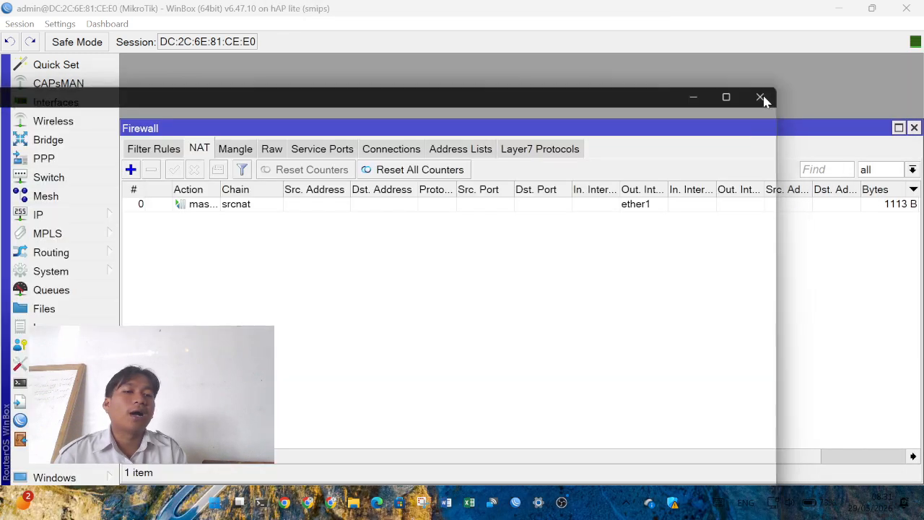
click(913, 128)
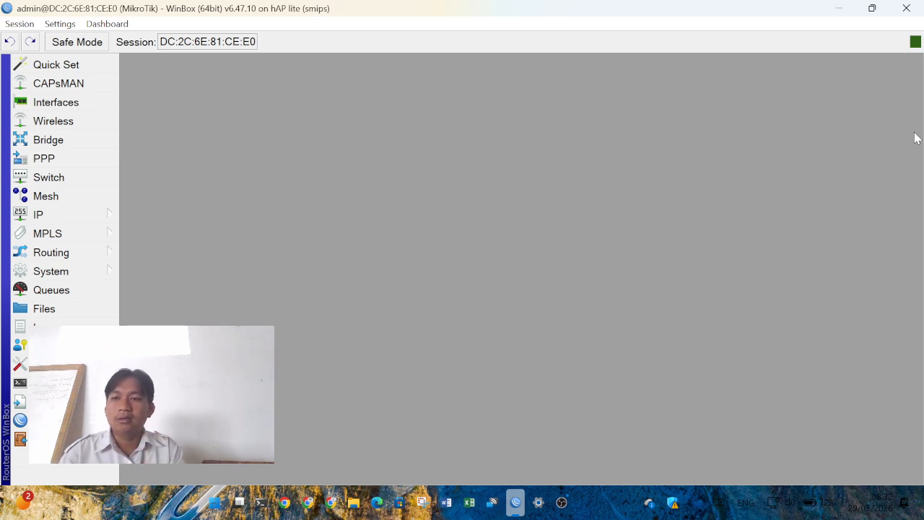
- Open Wireless Tables on the WiFi Interfaces list and select wlan1
click(18, 125)
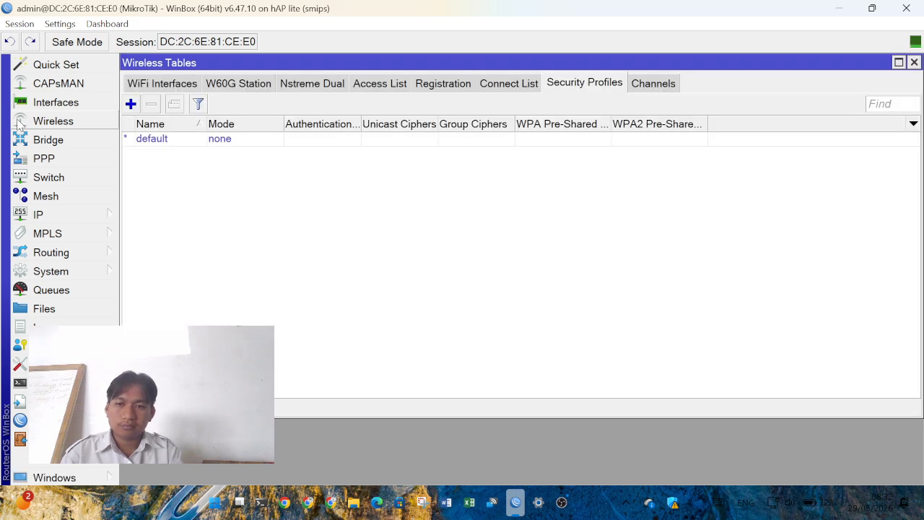
click(163, 84)
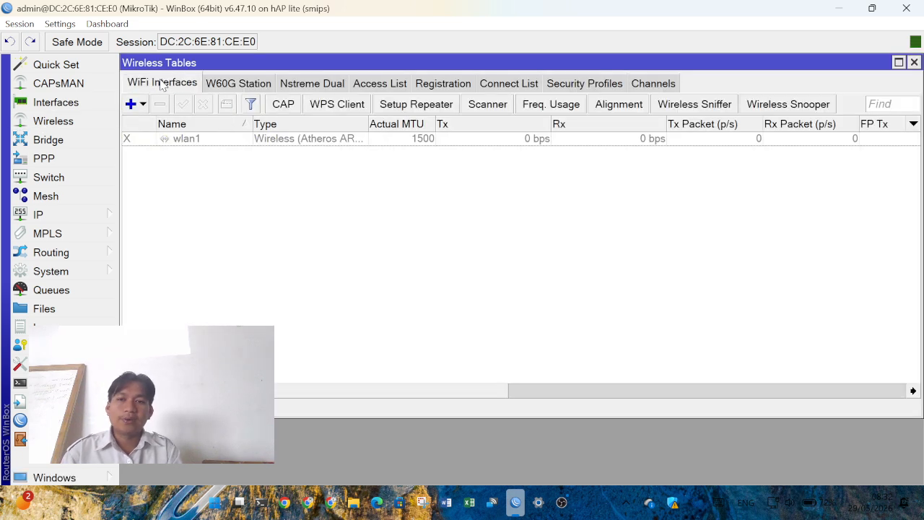
click(162, 143)
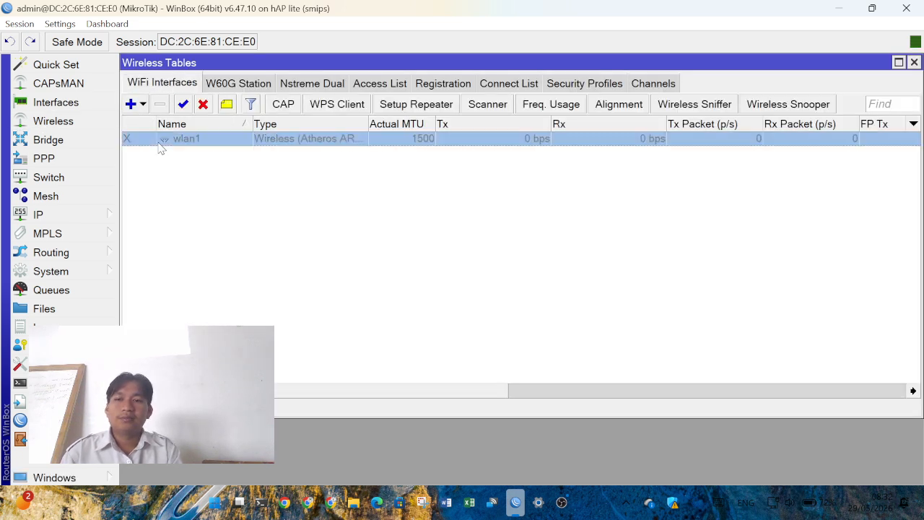
- Set wlan1 to ap bridge, band 2GHz-B/G/N, SSID khoerul@27, and enable it
double_click(162, 143)
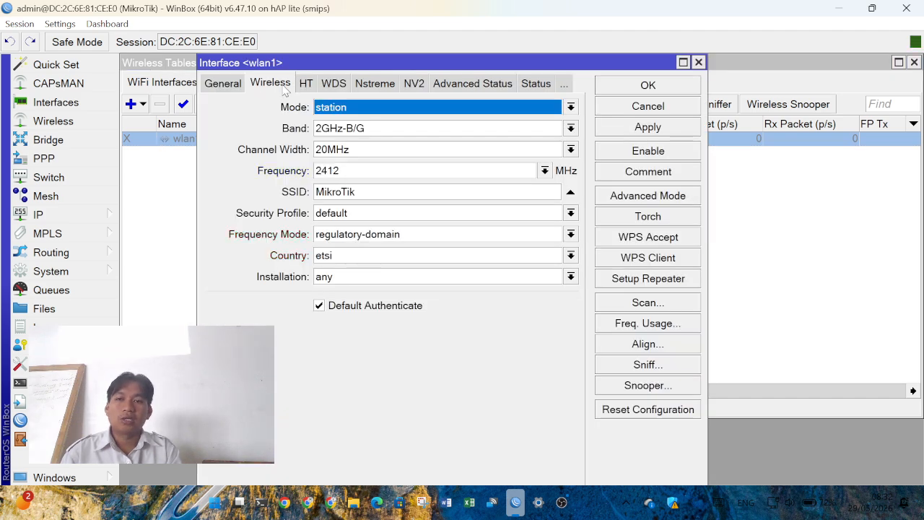
click(339, 108)
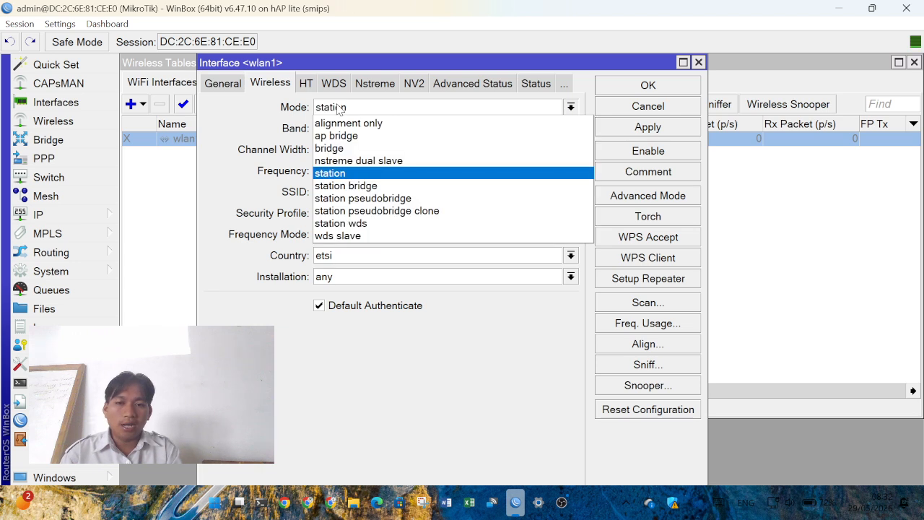
click(354, 135)
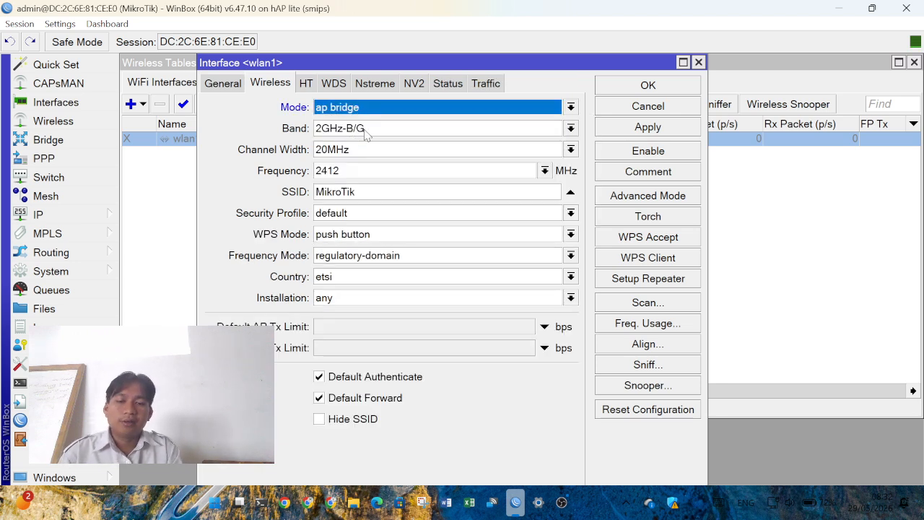
click(368, 130)
click(361, 195)
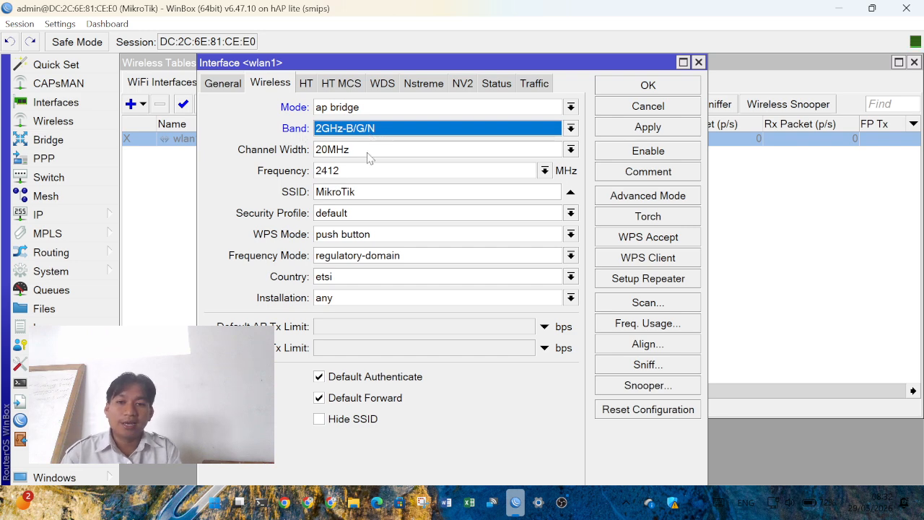
drag(368, 192, 316, 195)
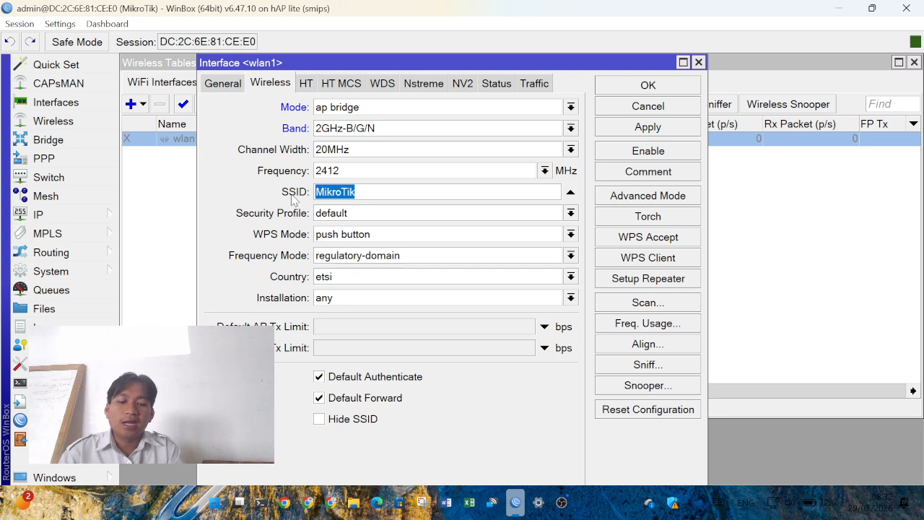
text(khoerul)
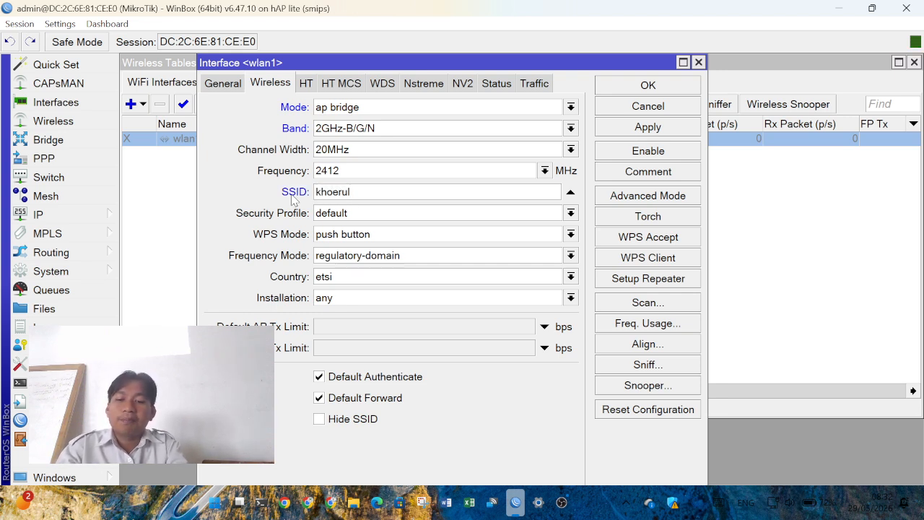
text(@)
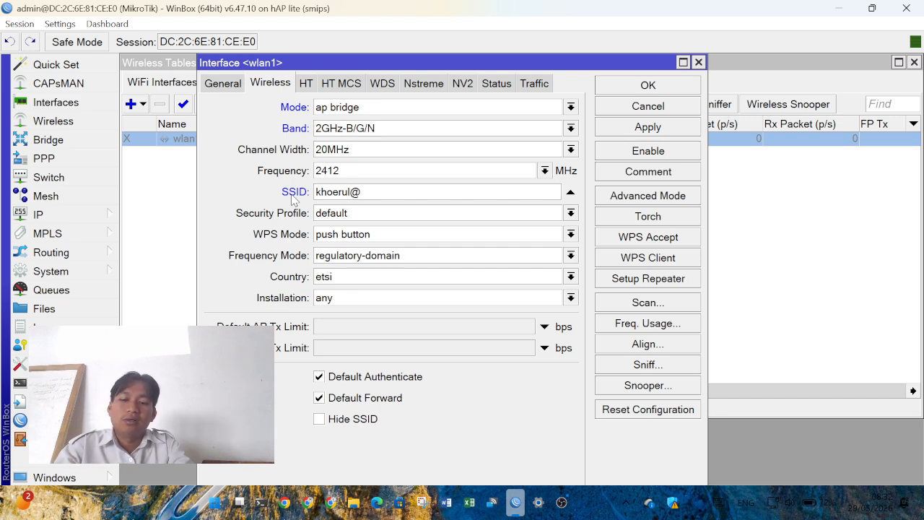
text(27)
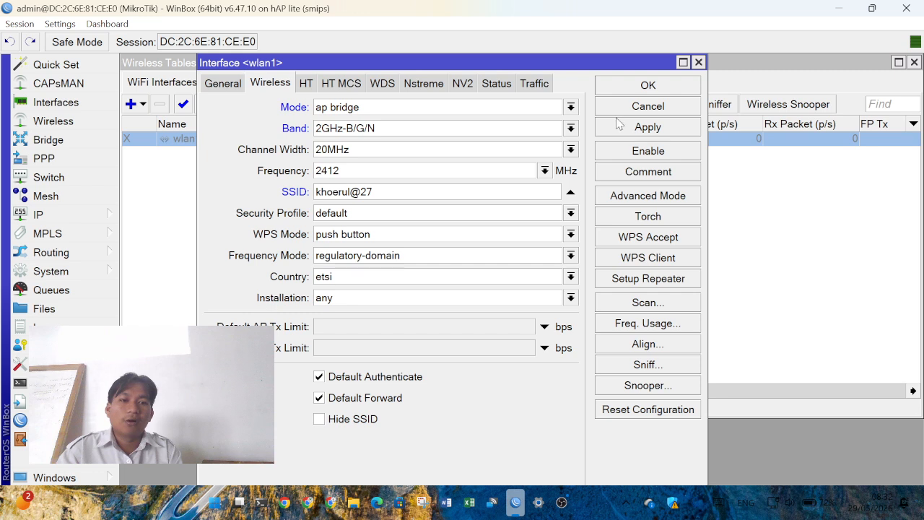
click(660, 87)
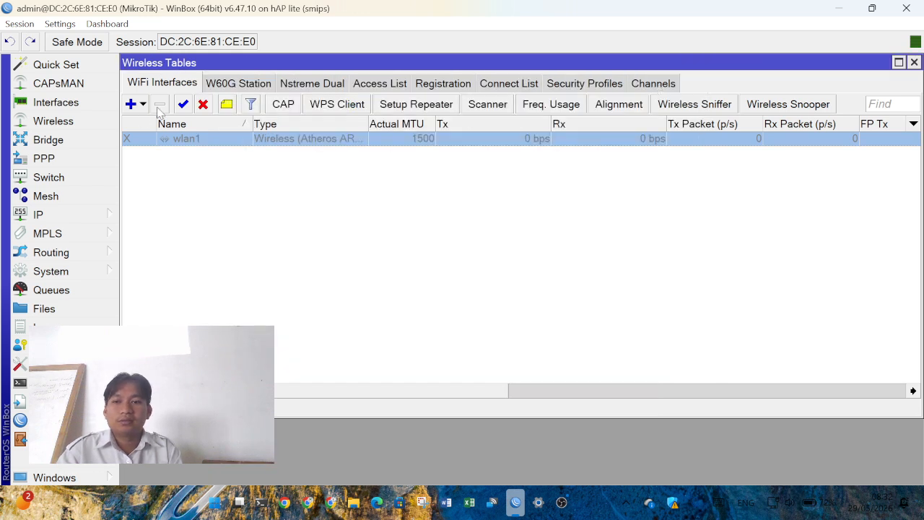
click(182, 105)
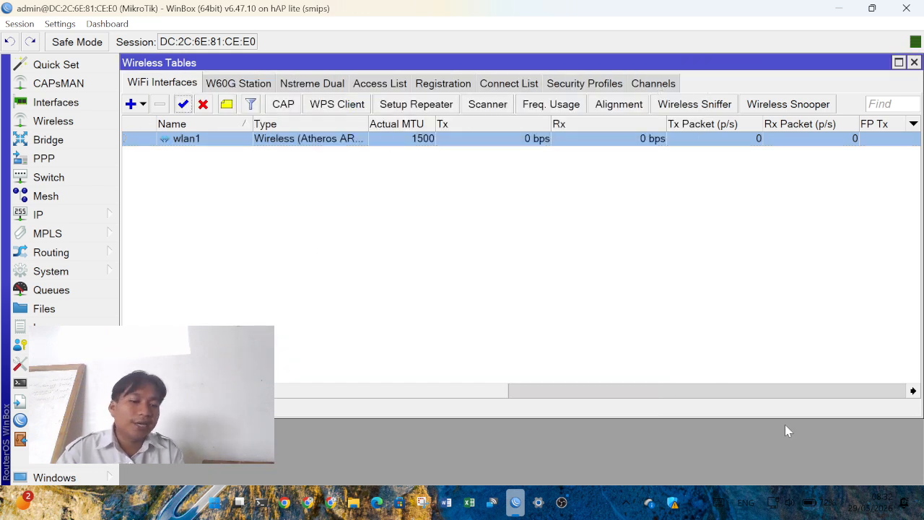
mouse_move(806, 508)
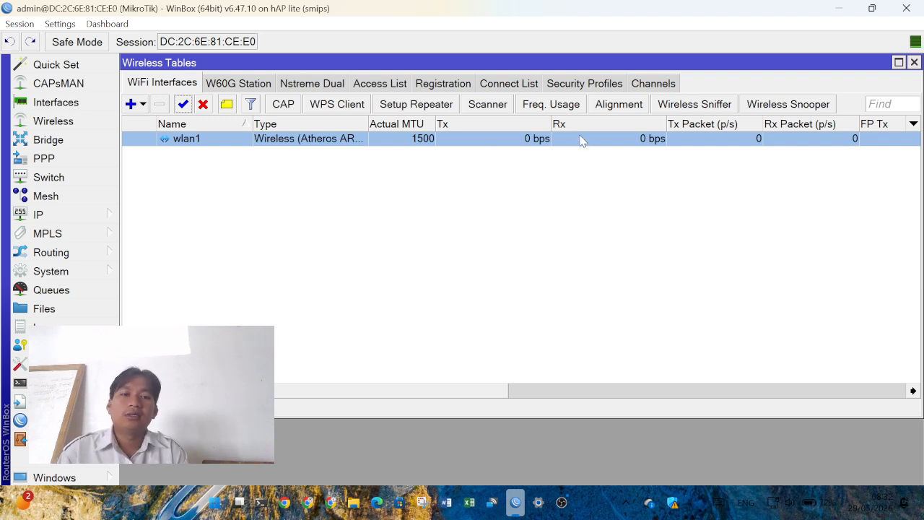
- Add security profile profile1 with dynamic keys, WPA PSK and an eight-digit pre-shared key
click(584, 86)
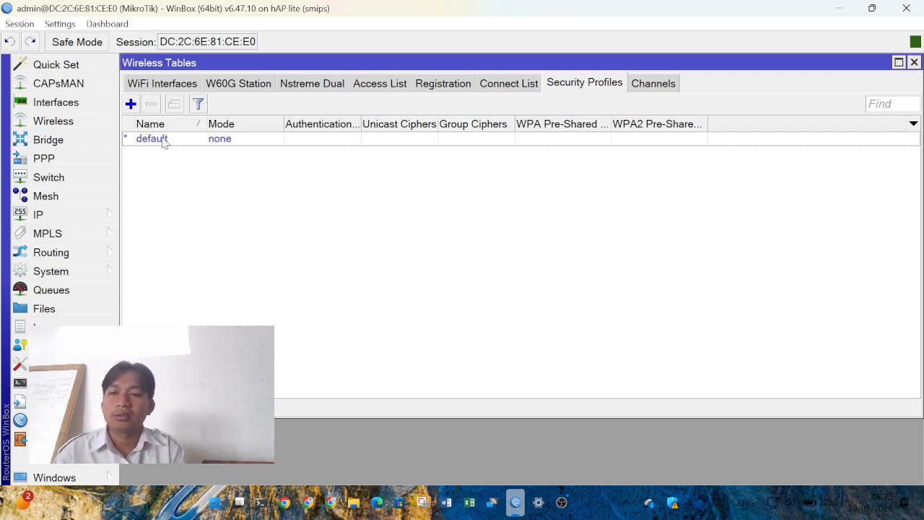
click(130, 103)
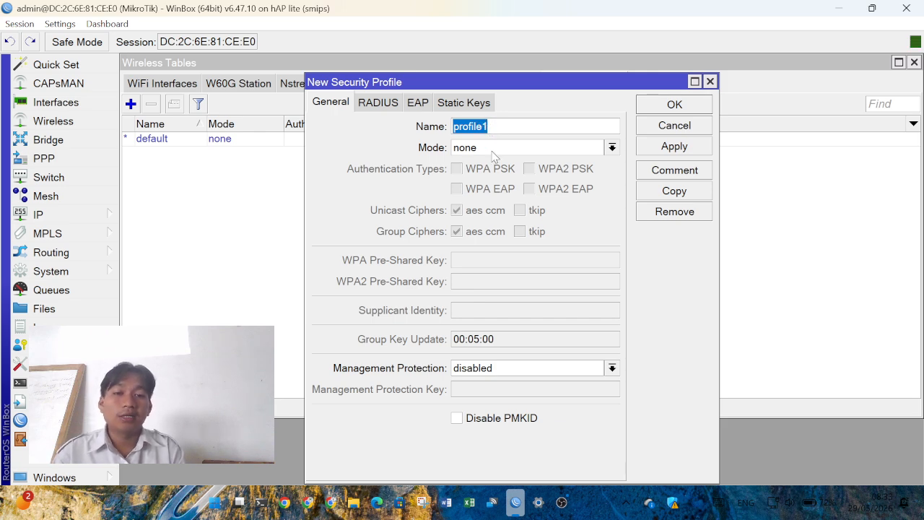
click(492, 149)
click(492, 162)
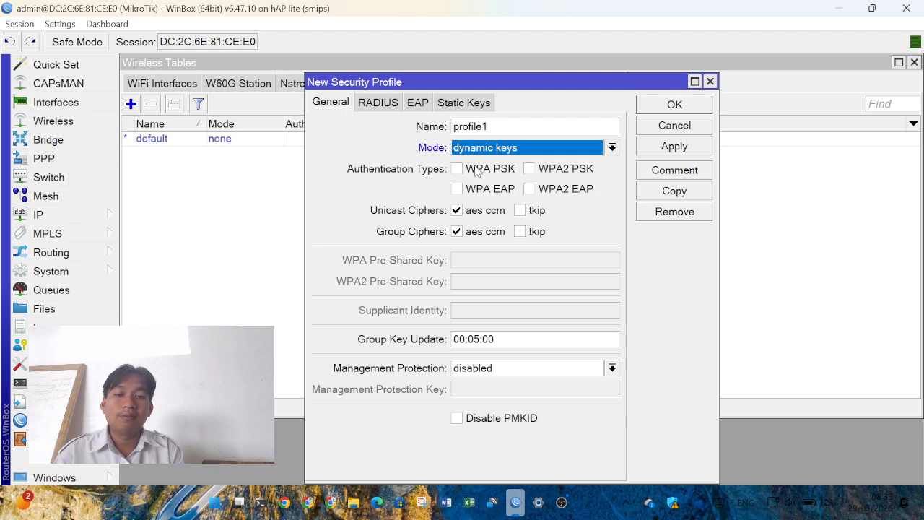
click(476, 170)
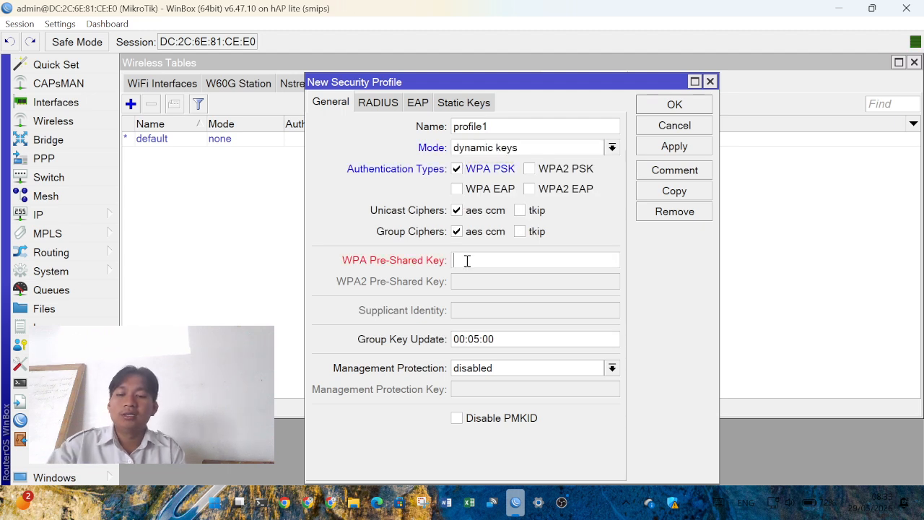
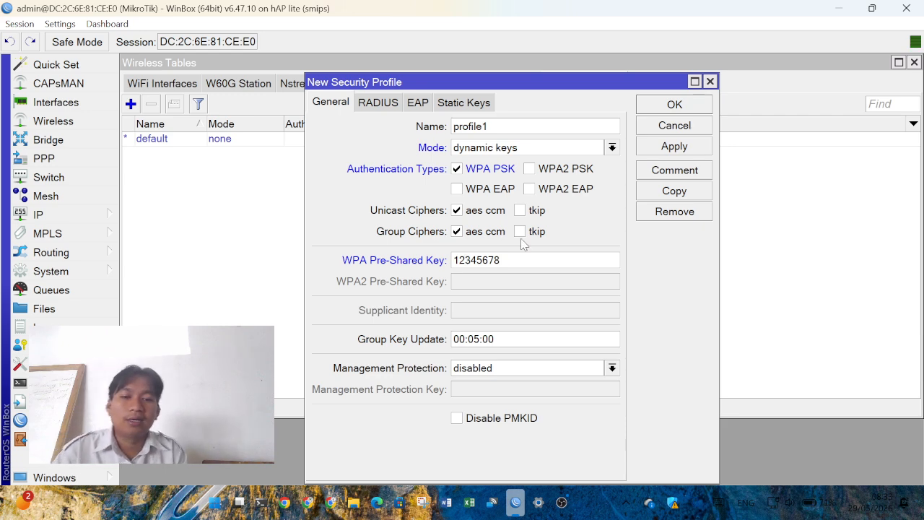
click(674, 104)
- Choose profile1 as wlan1's Security Profile on its Wireless tab and save
click(174, 85)
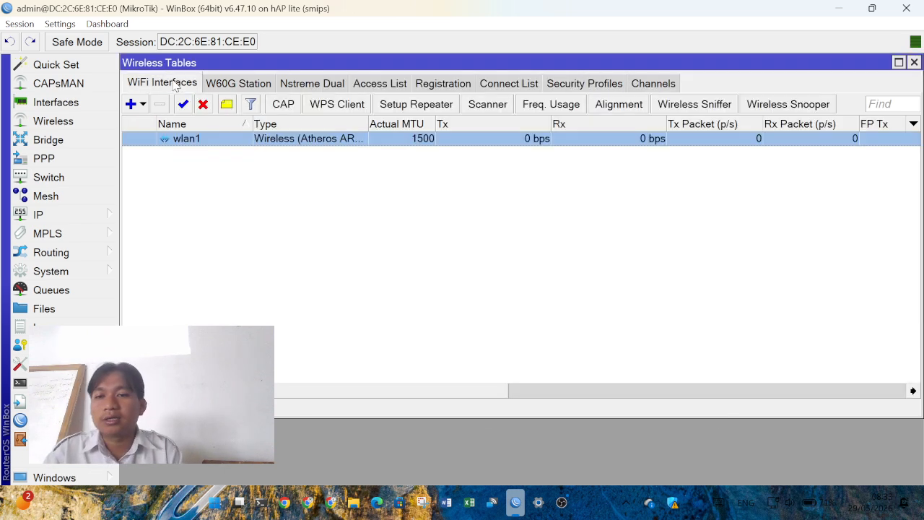
double_click(187, 141)
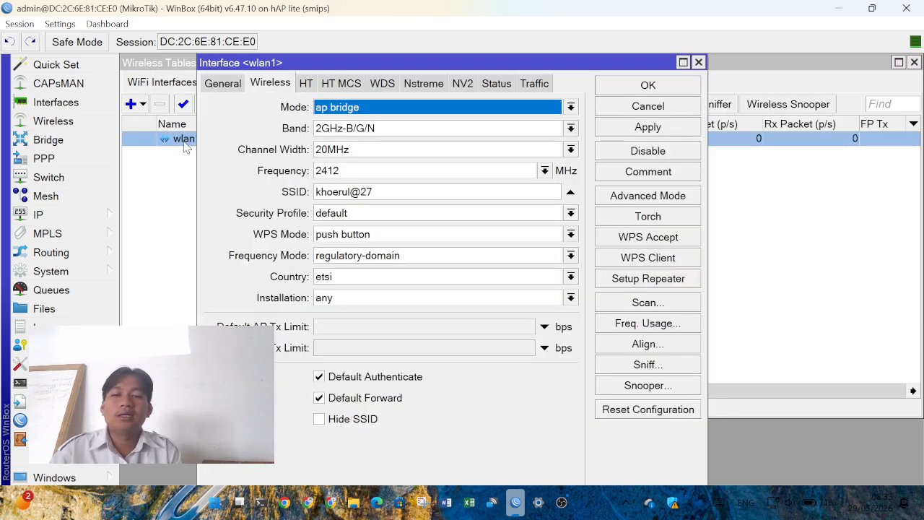
click(375, 214)
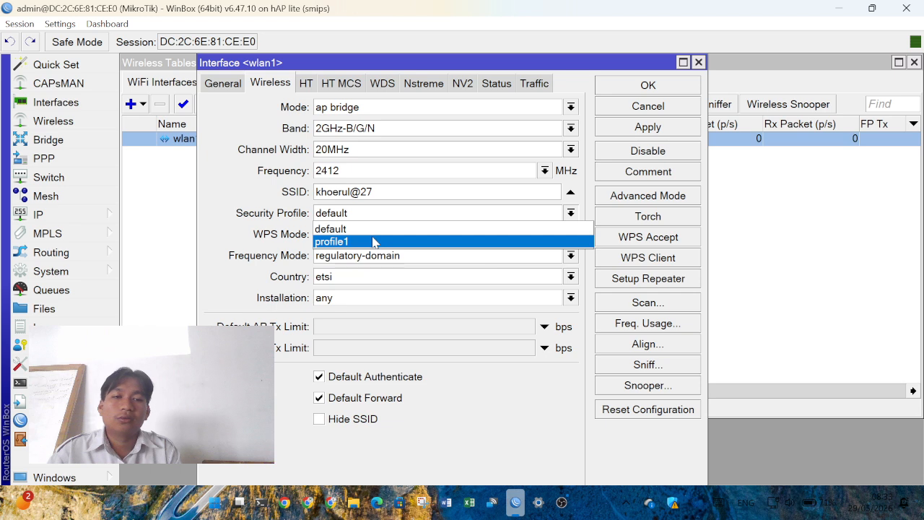
click(373, 242)
click(671, 92)
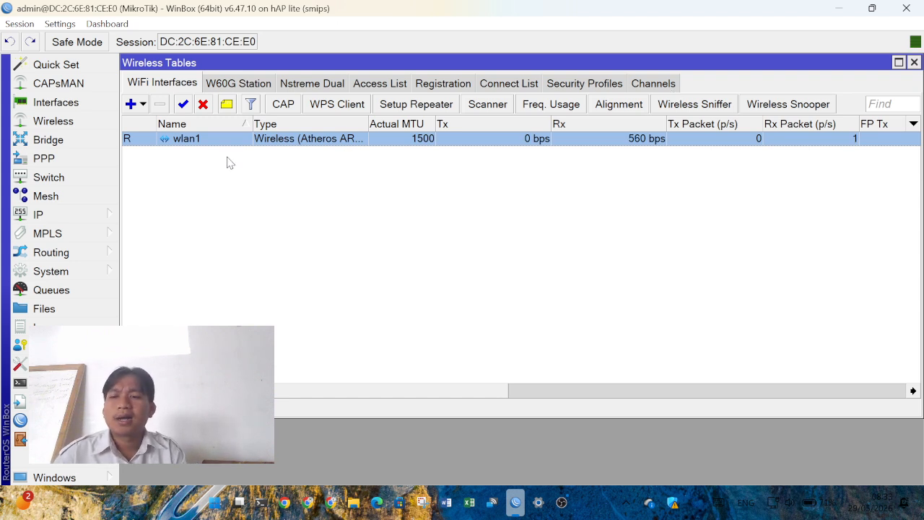
- Add address 192.168.1.15/24 on interface wlan1 in IP > Addresses
click(80, 214)
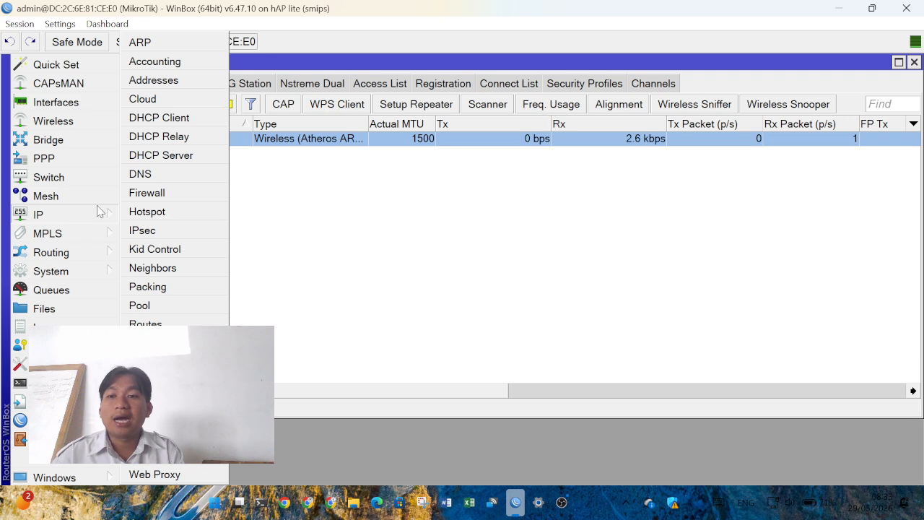
click(153, 80)
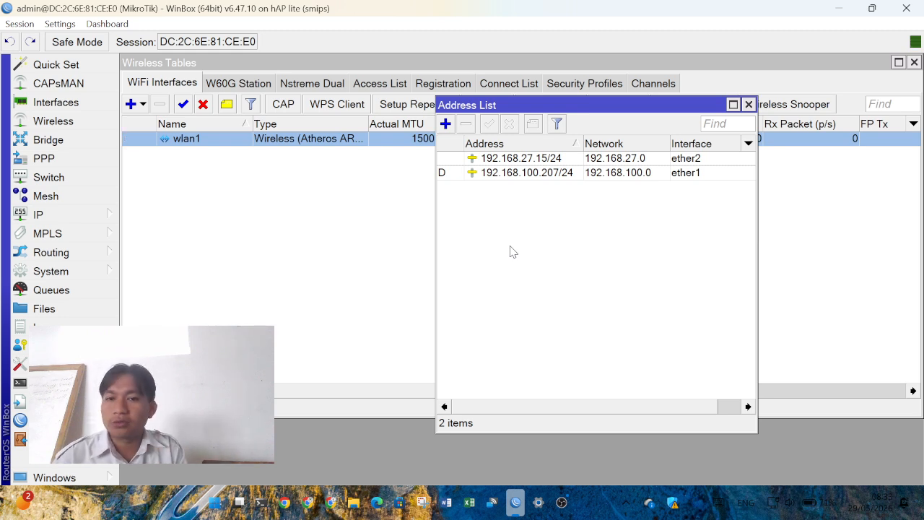
click(446, 124)
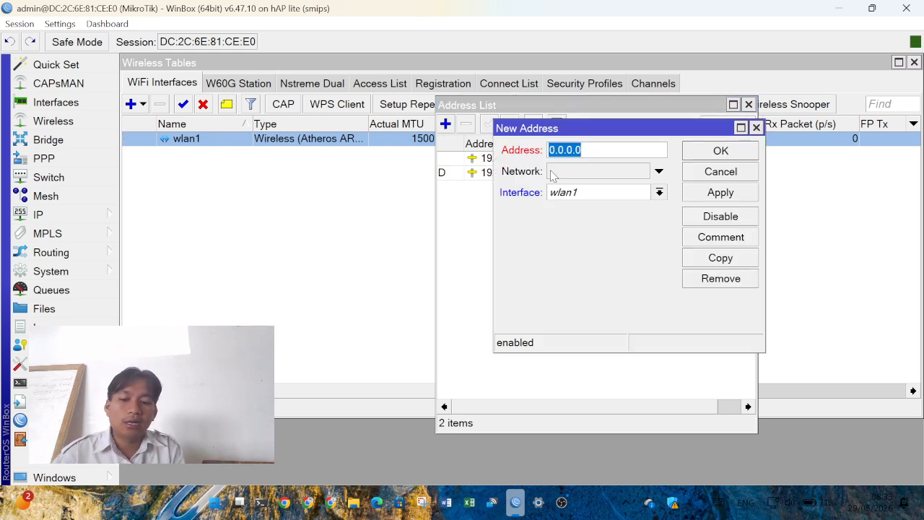
text(192.168.2)
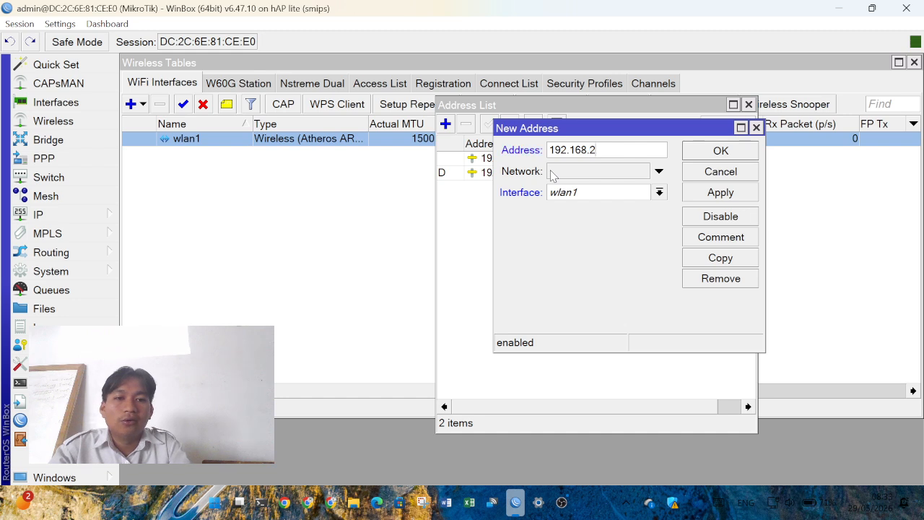
key(BackSpace)
text(1)
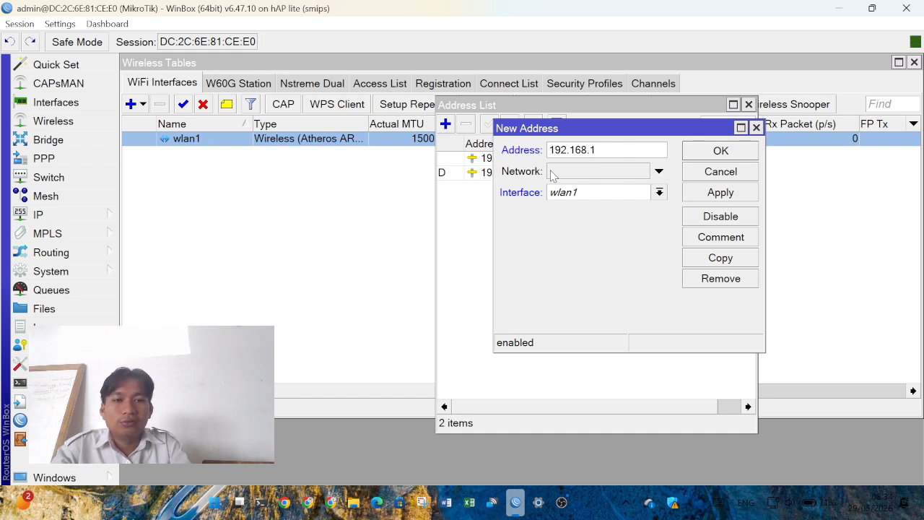
text(.27)
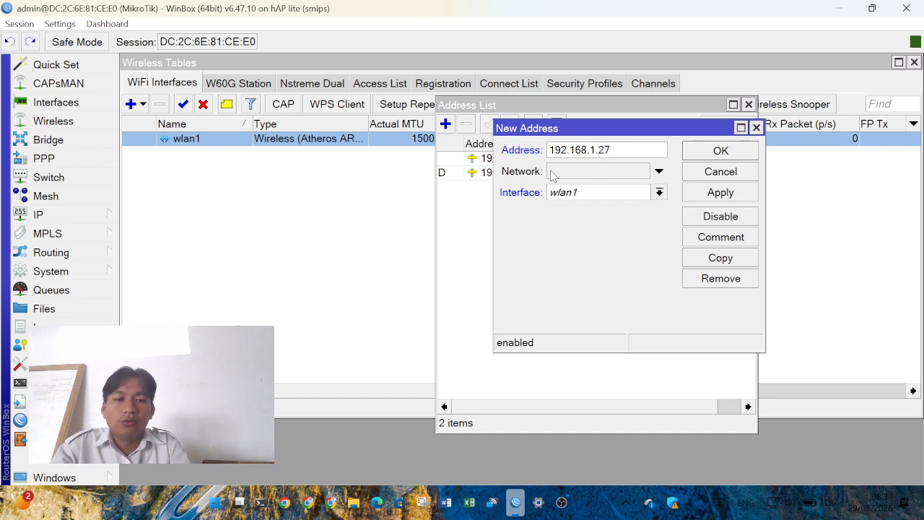
key(BackSpace)
key(BackSpace)
text(15/24)
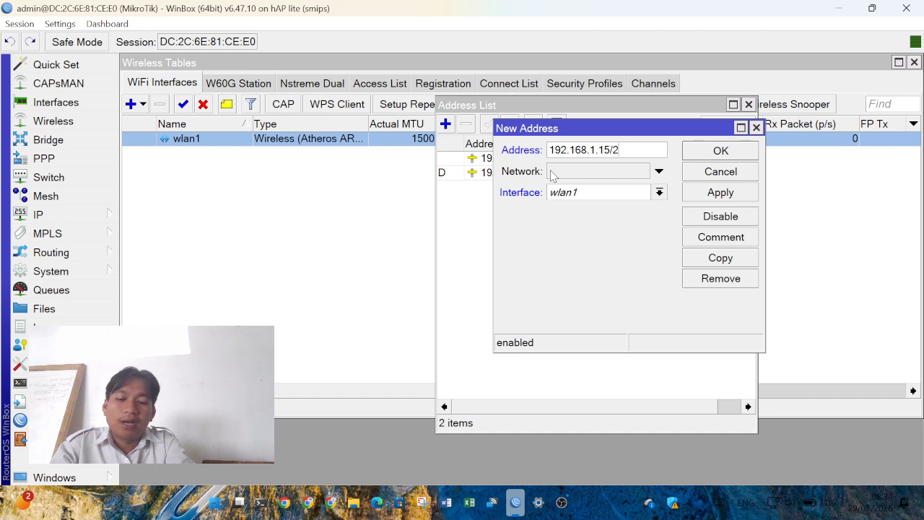
click(727, 153)
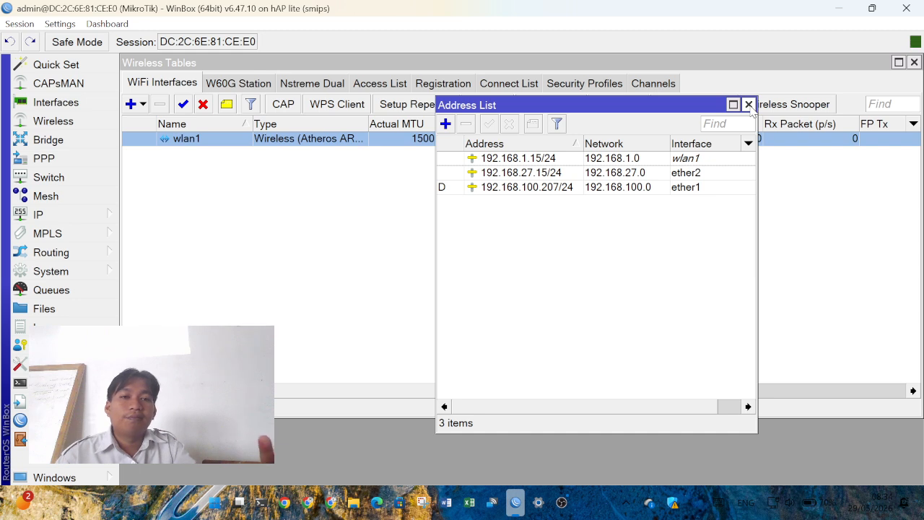
- Close the Address List and Wireless Tables windows
click(748, 104)
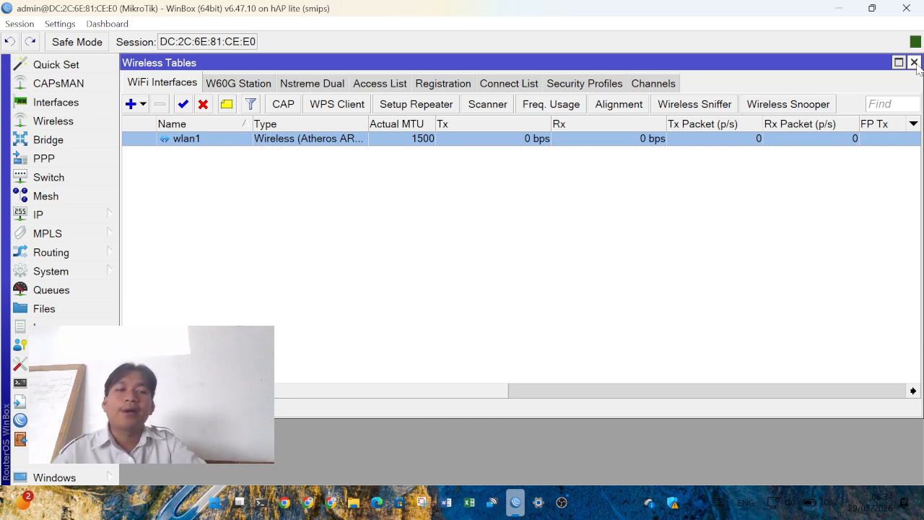
click(914, 63)
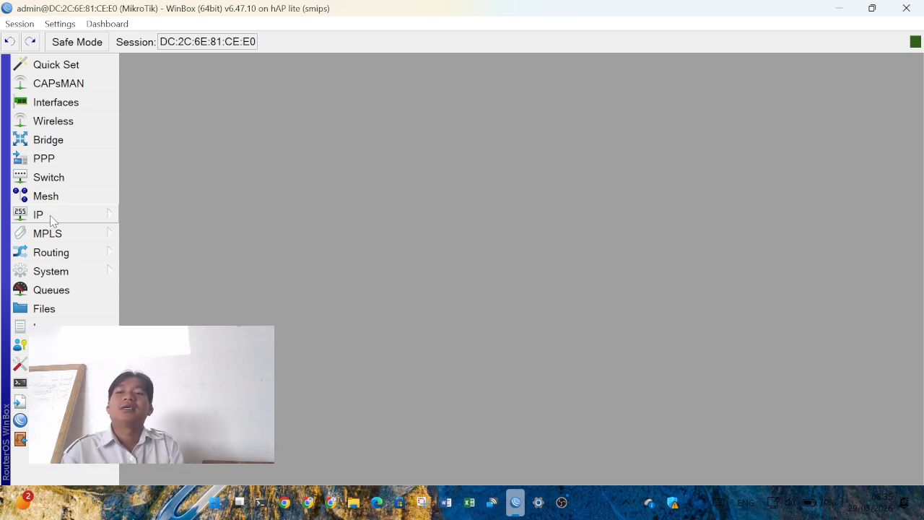
- Open IP > DHCP Server and start DHCP Setup on interface wlan1
click(51, 219)
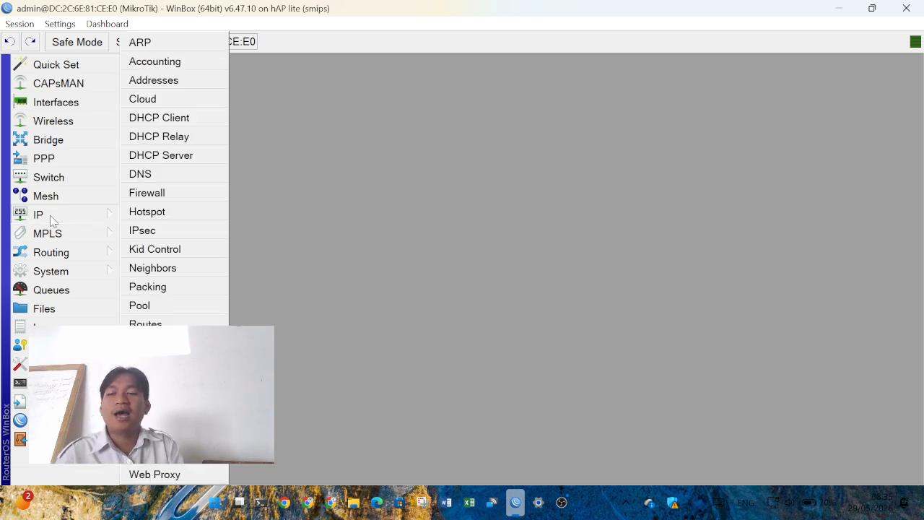
click(173, 161)
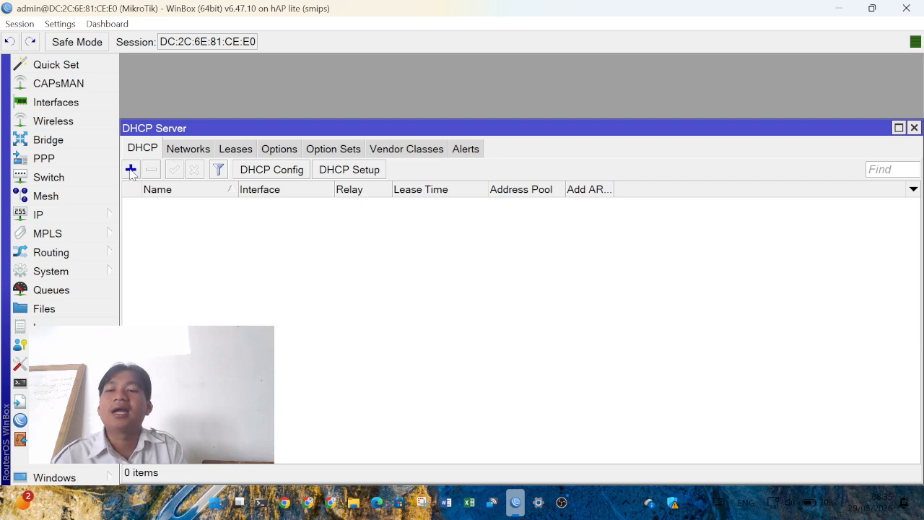
drag(227, 128, 242, 97)
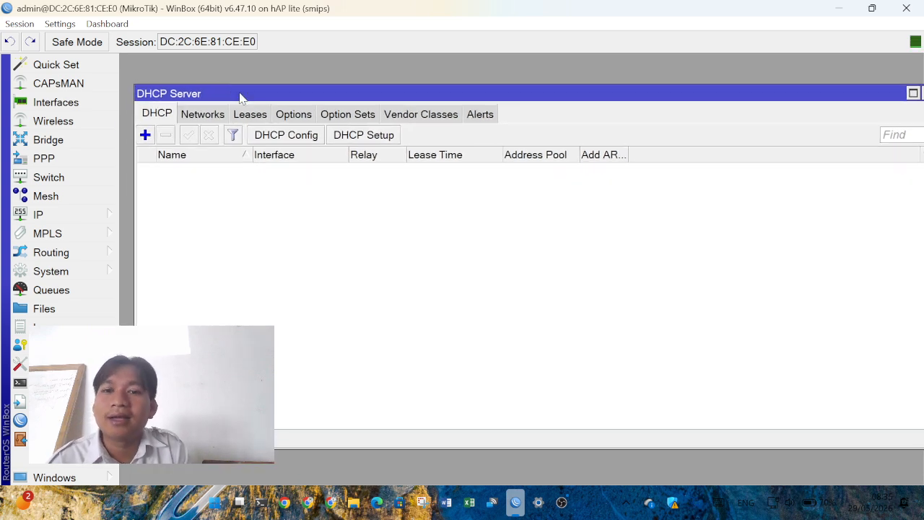
click(374, 142)
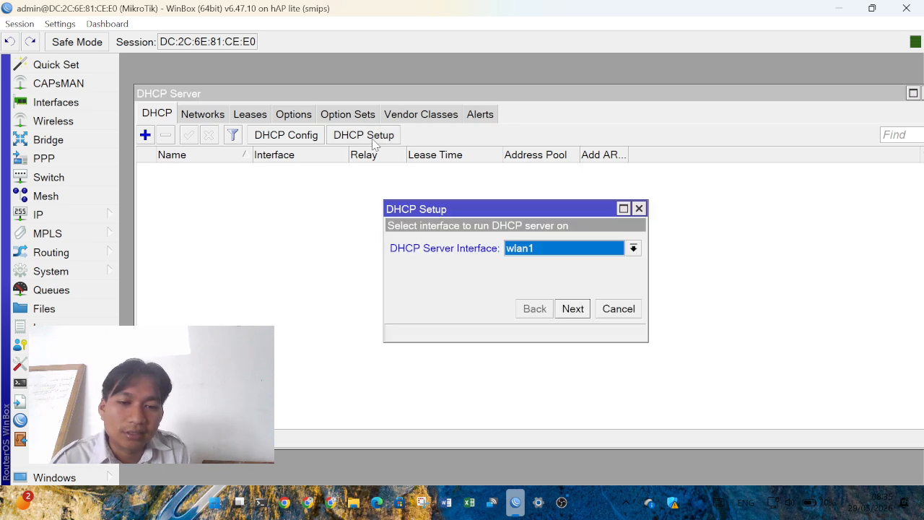
click(530, 248)
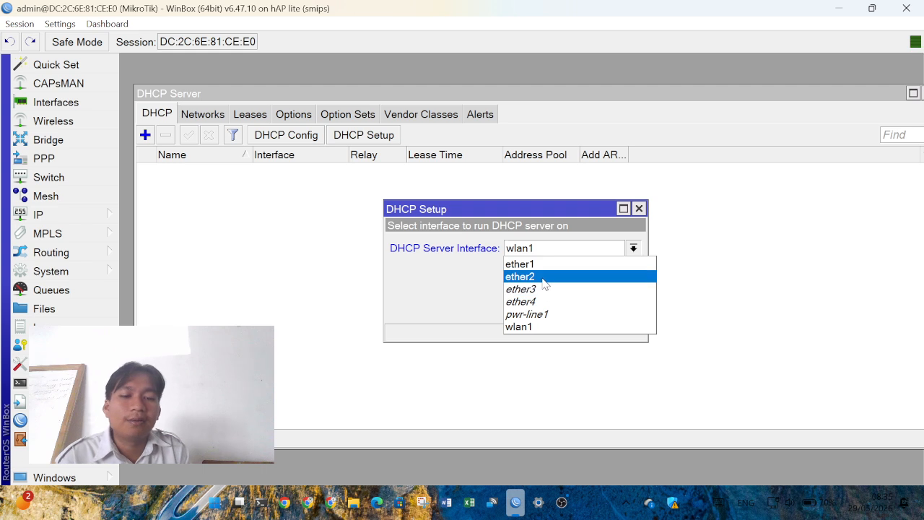
click(535, 329)
- Accept the 192.168.1.0/24 space, gateway, range, DNS and lease defaults to create dhcp1
click(572, 309)
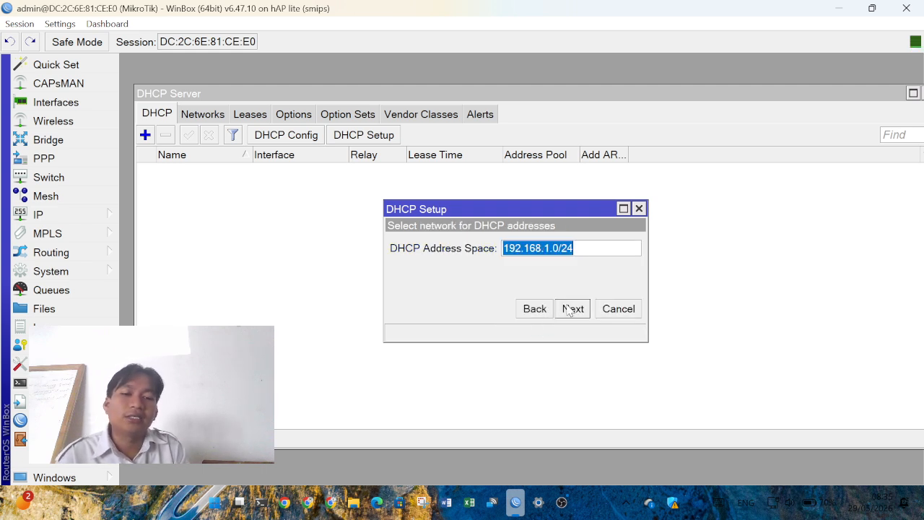
click(572, 309)
click(572, 309)
click(572, 309)
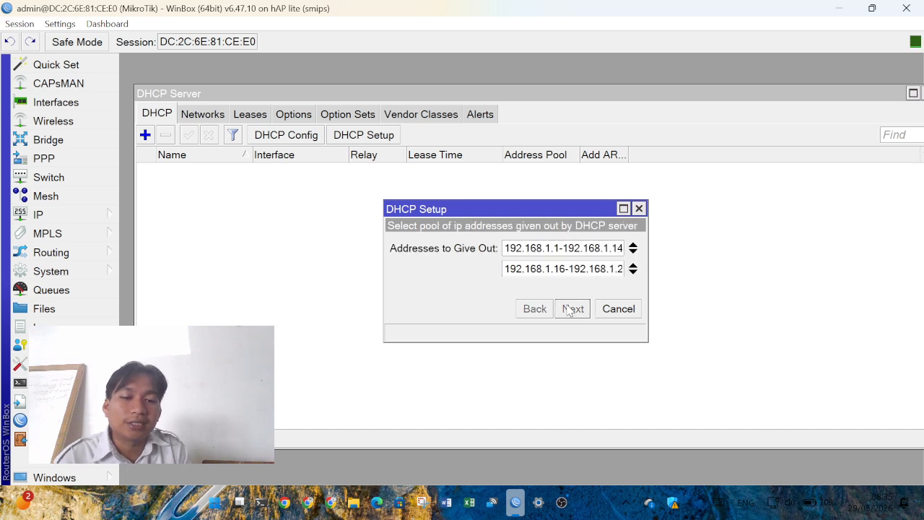
click(571, 309)
click(572, 309)
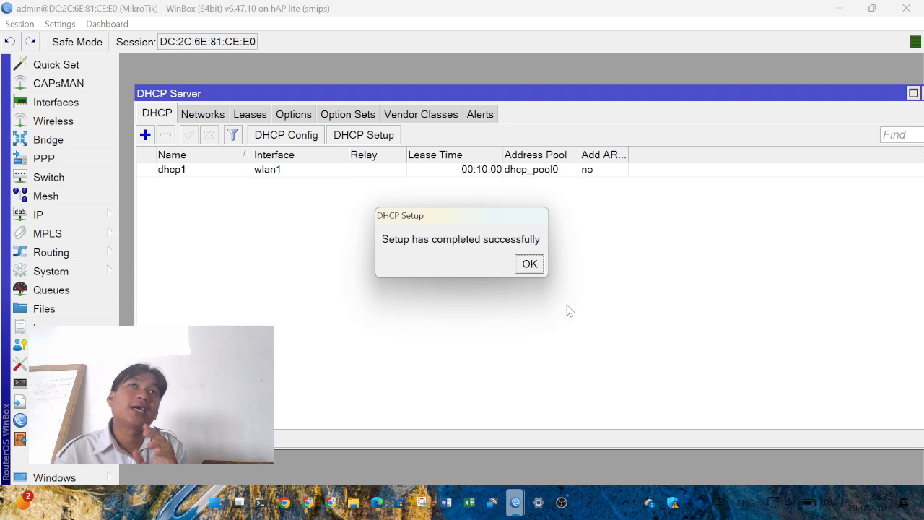
click(530, 264)
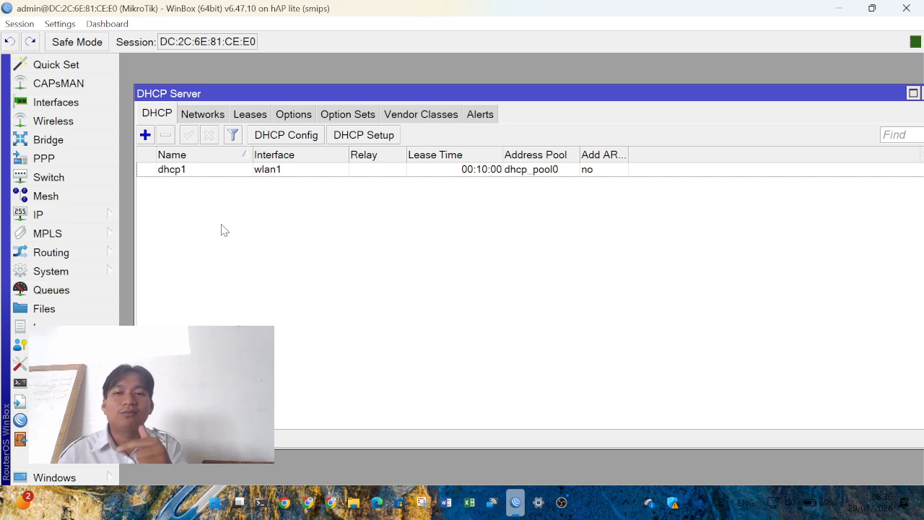
- Open IP > Hotspot to show the empty Servers list
click(105, 221)
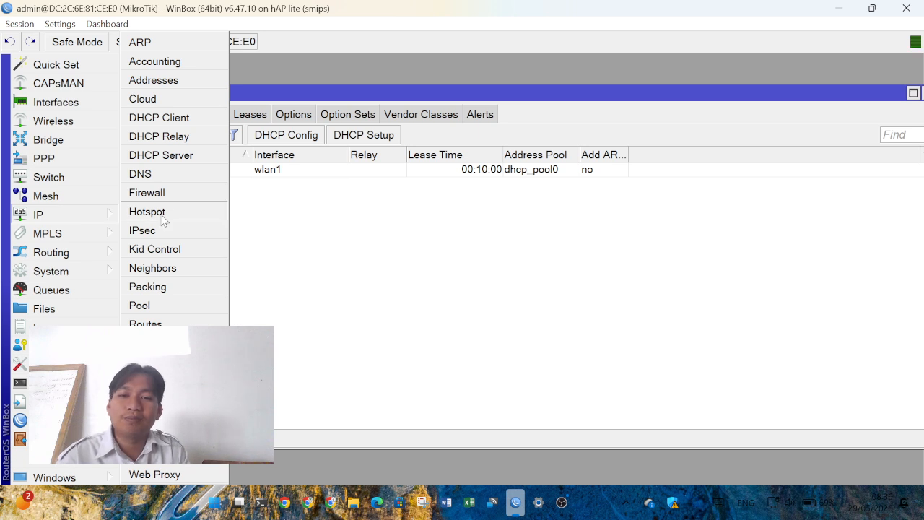
click(315, 231)
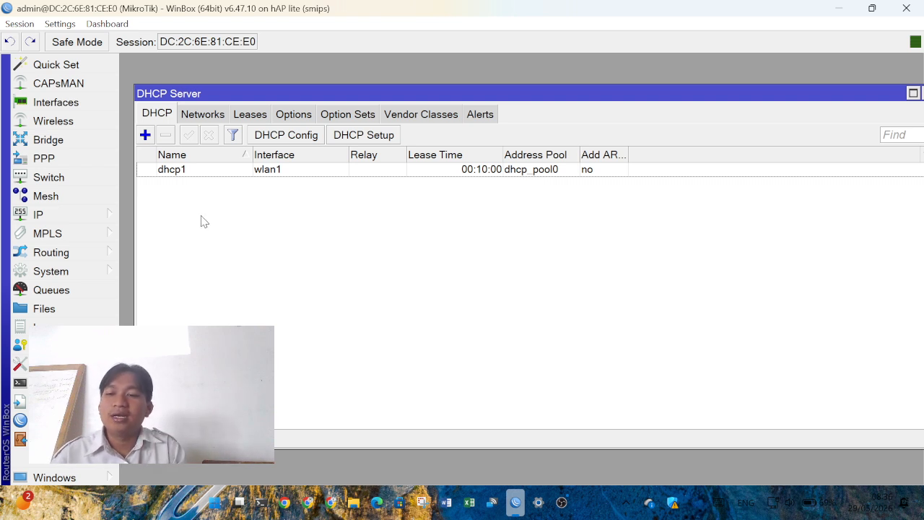
click(87, 219)
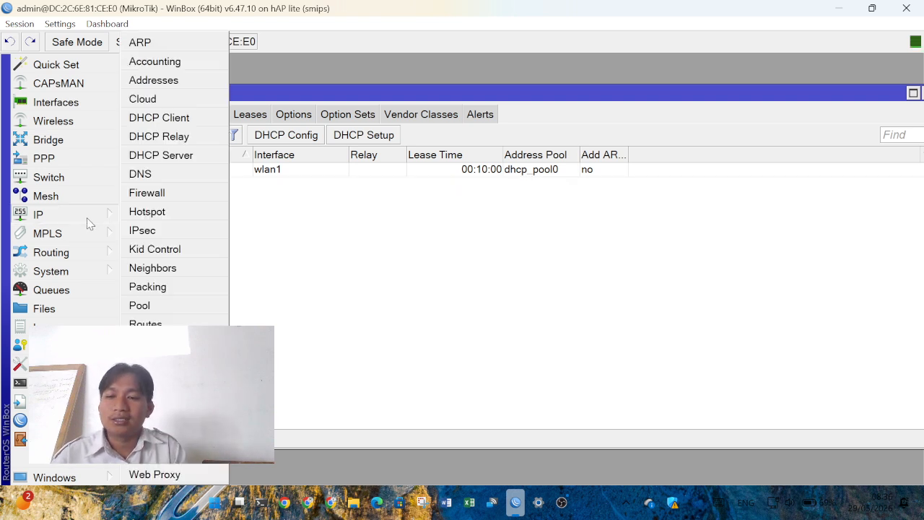
click(162, 216)
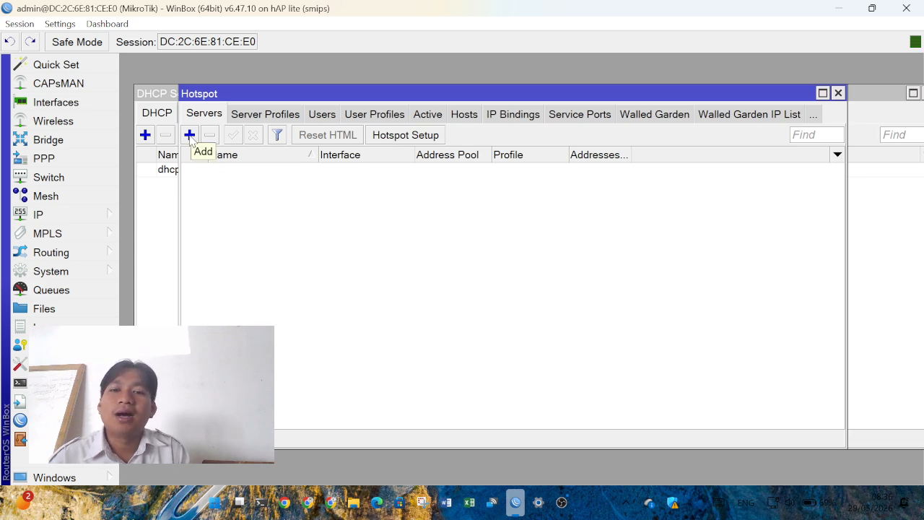
- Run Hotspot Setup on wlan1, accepting default address, pool, no certificate, no SMTP, and DNS servers
click(418, 142)
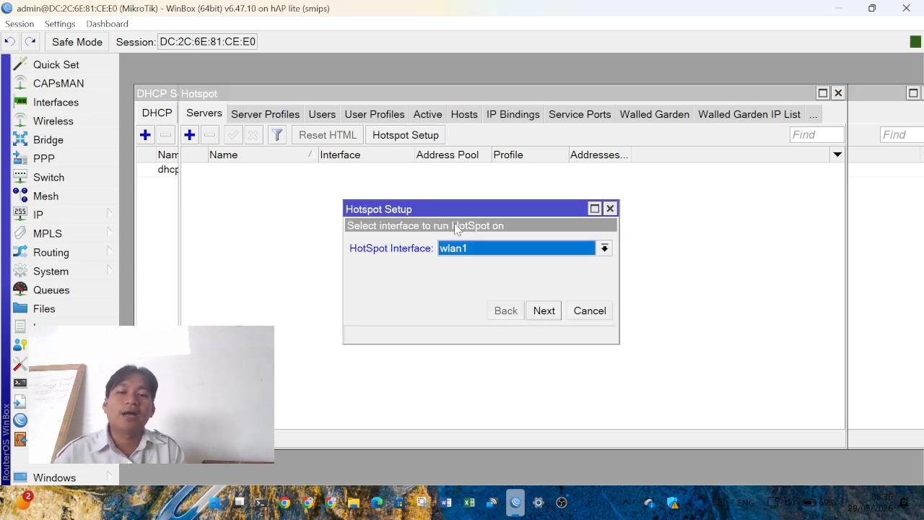
click(479, 262)
click(475, 329)
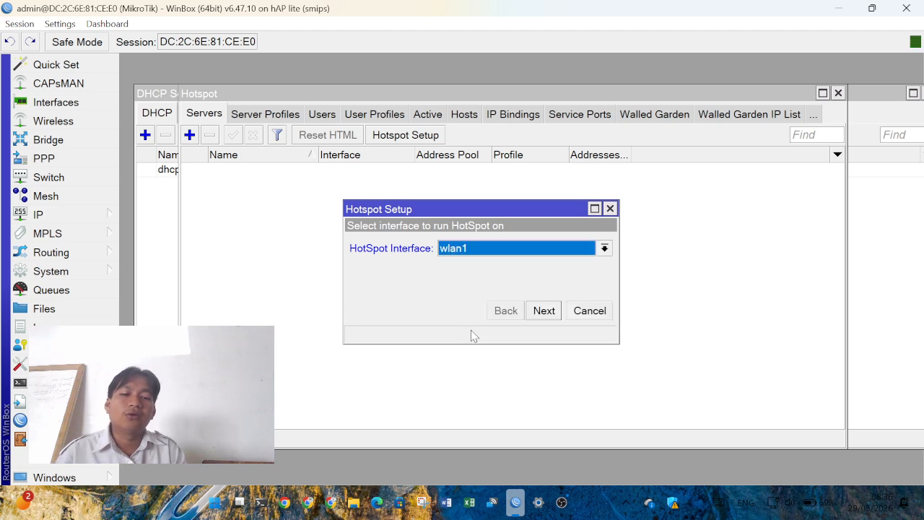
click(544, 316)
click(554, 321)
click(555, 322)
click(554, 321)
click(554, 321)
click(554, 321)
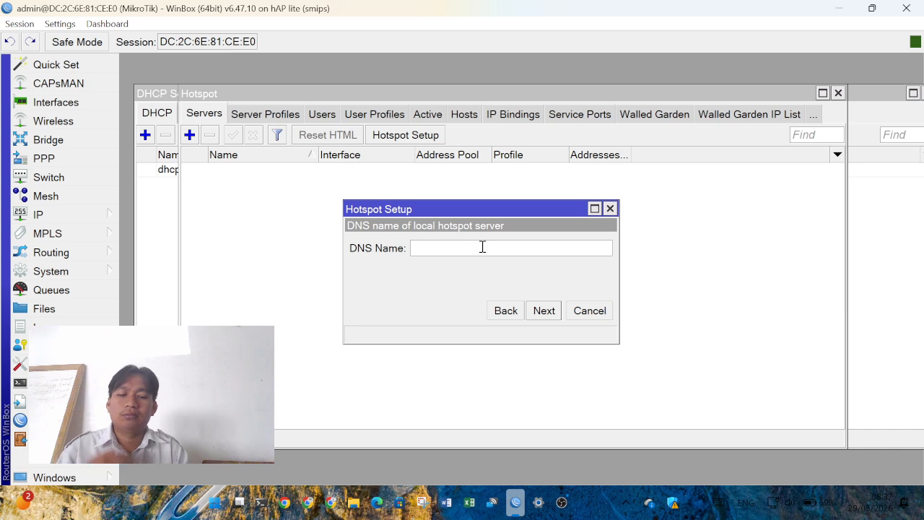
- Enter DNS name khoerul.net and finish with the default local user
text(khoerul)
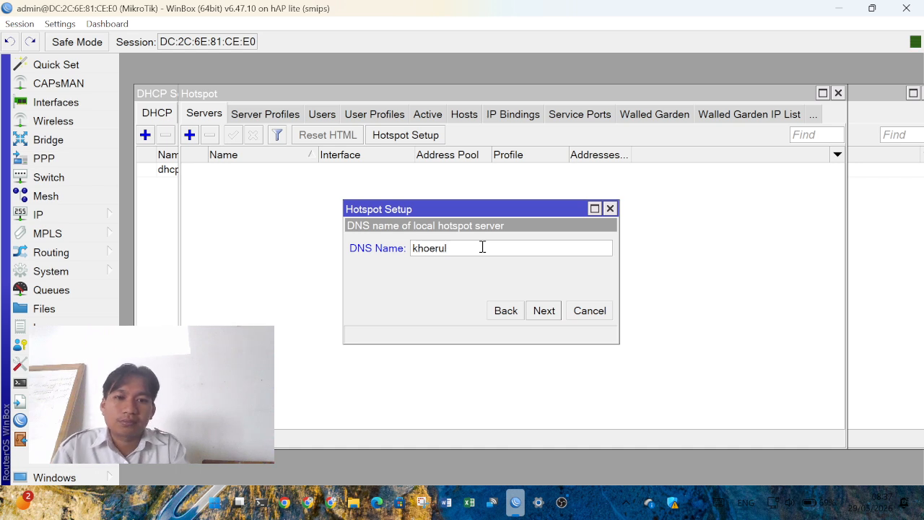
text(.net)
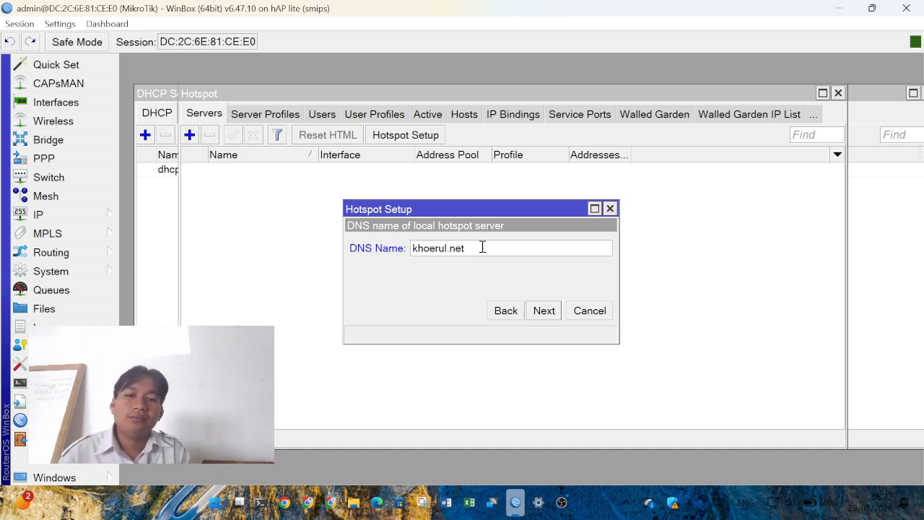
click(543, 310)
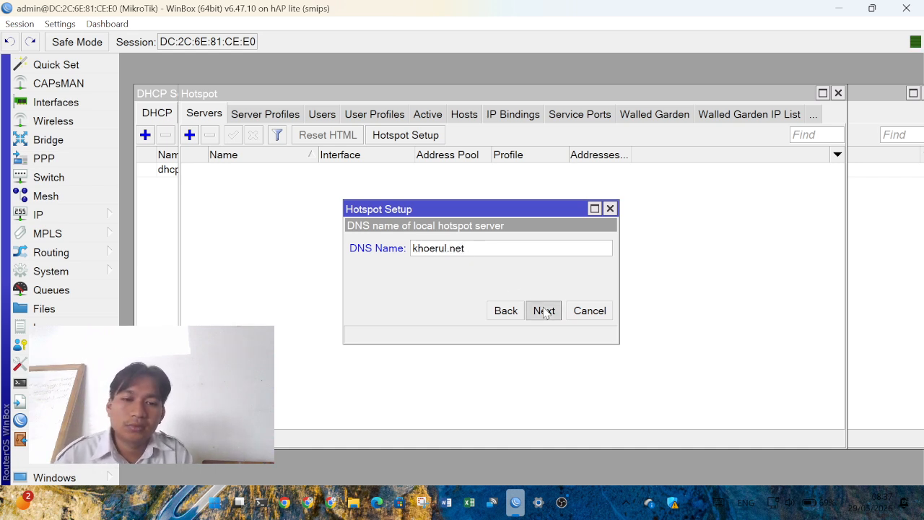
click(544, 310)
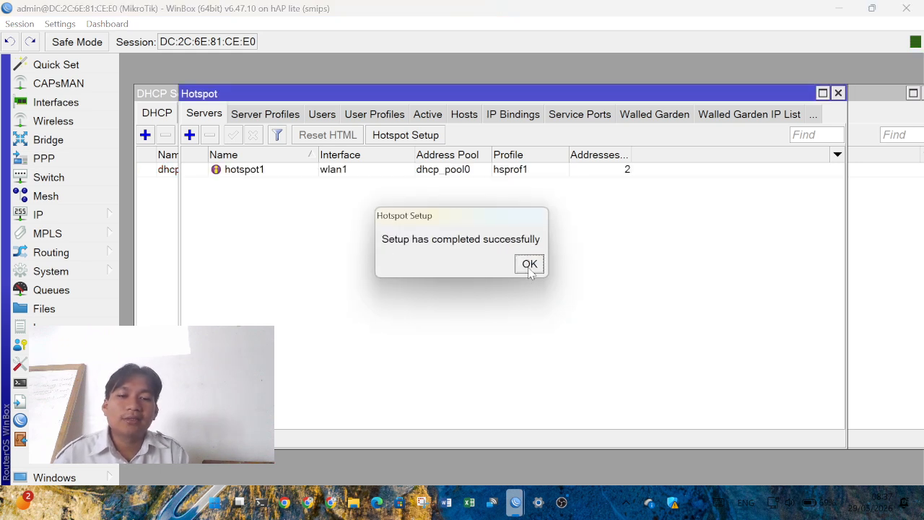
click(530, 265)
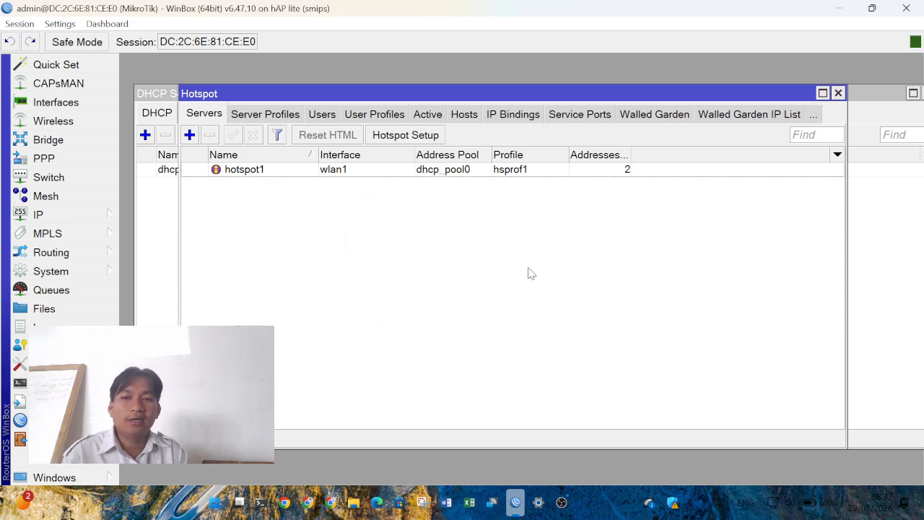
- Uncheck Cookie login in the hsprof1 server profile, save it, and show the hotspot Users list
click(257, 119)
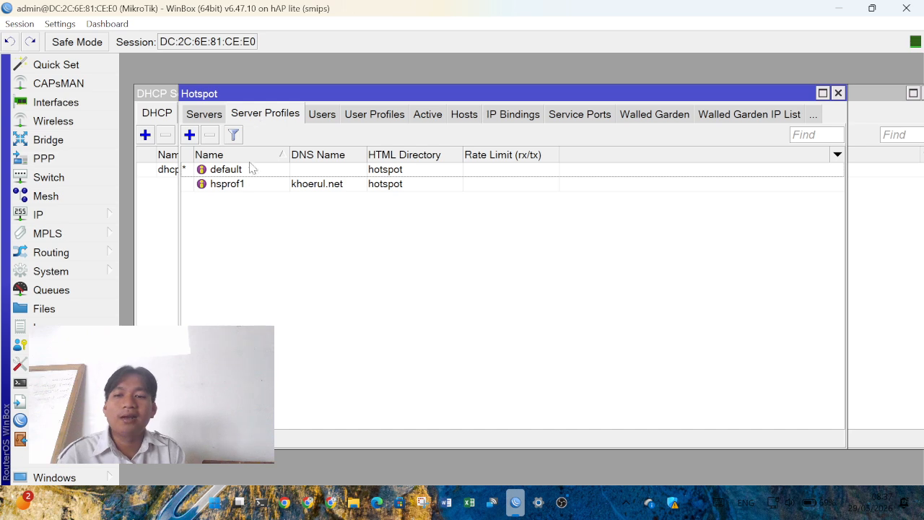
double_click(344, 189)
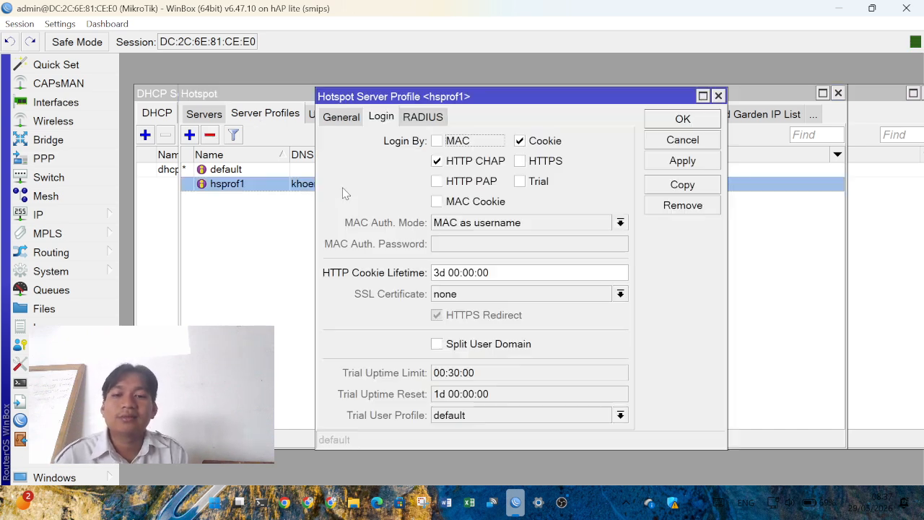
click(345, 118)
click(377, 119)
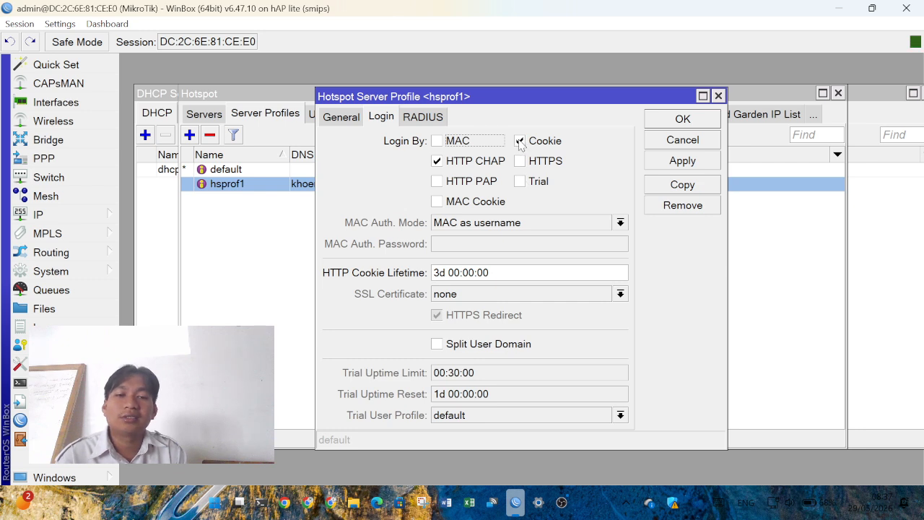
click(521, 142)
click(697, 118)
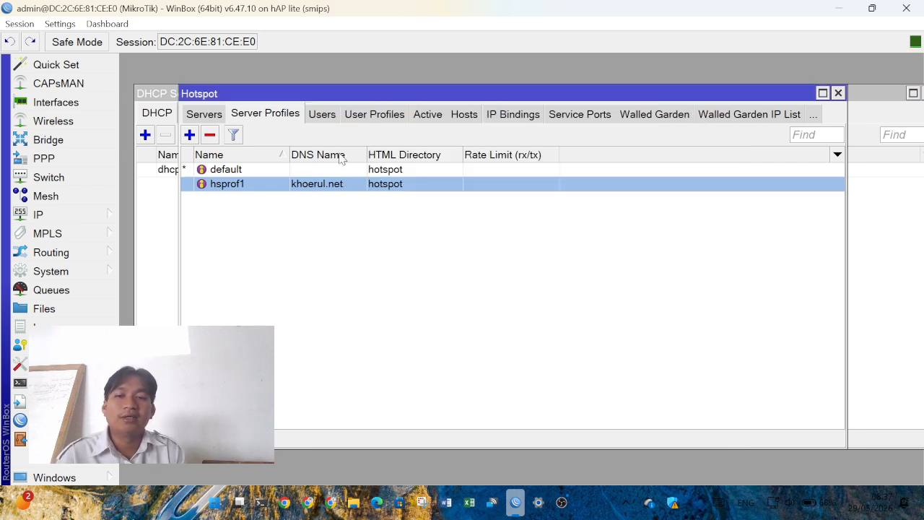
click(329, 116)
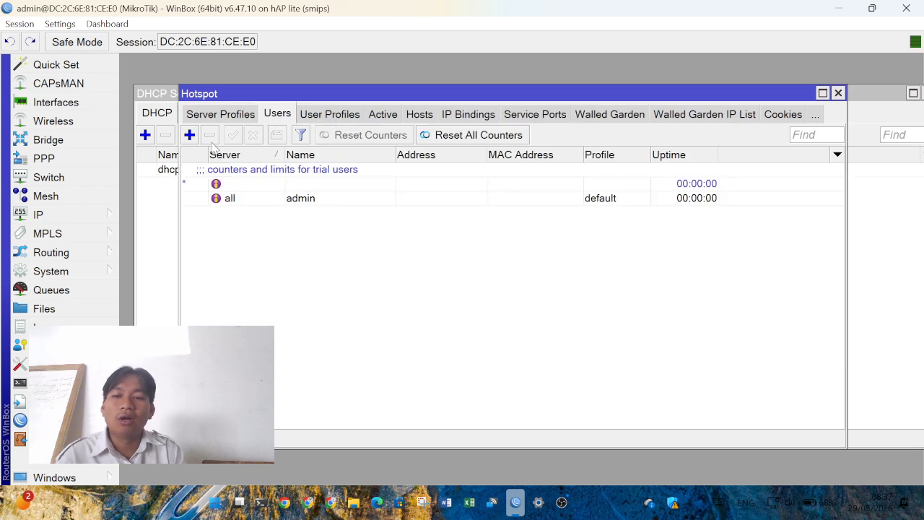
- Add hotspot user 'khoerul' with its password
click(189, 135)
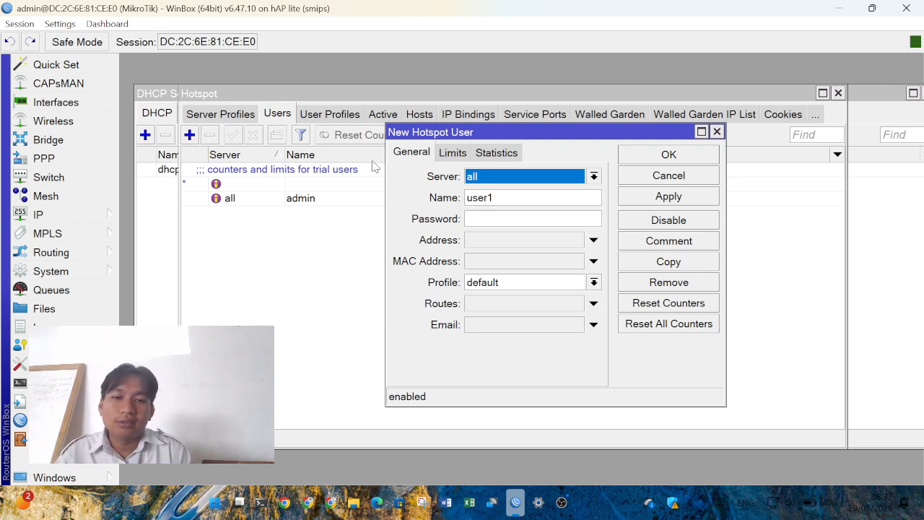
double_click(493, 197)
text(khorul)
key(BackSpace)
key(BackSpace)
key(BackSpace)
key(BackSpace)
key(BackSpace)
key(BackSpace)
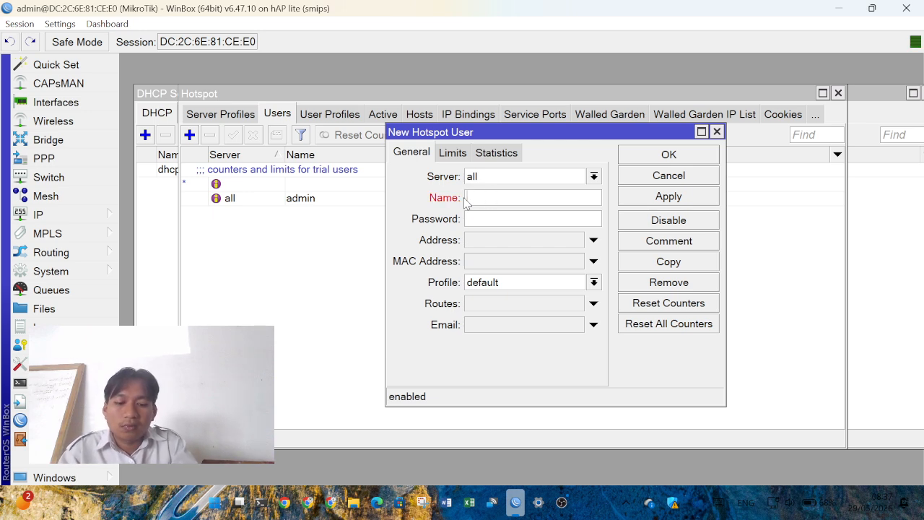
text(khoerul)
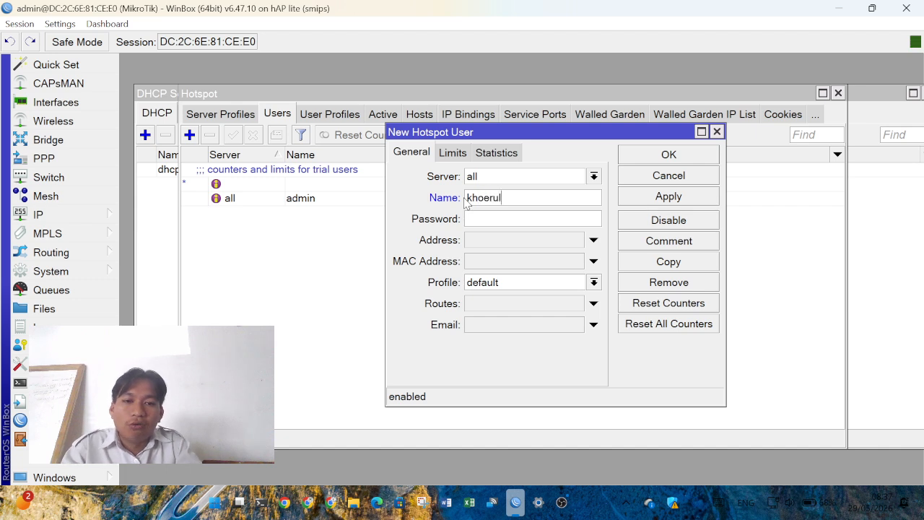
click(480, 218)
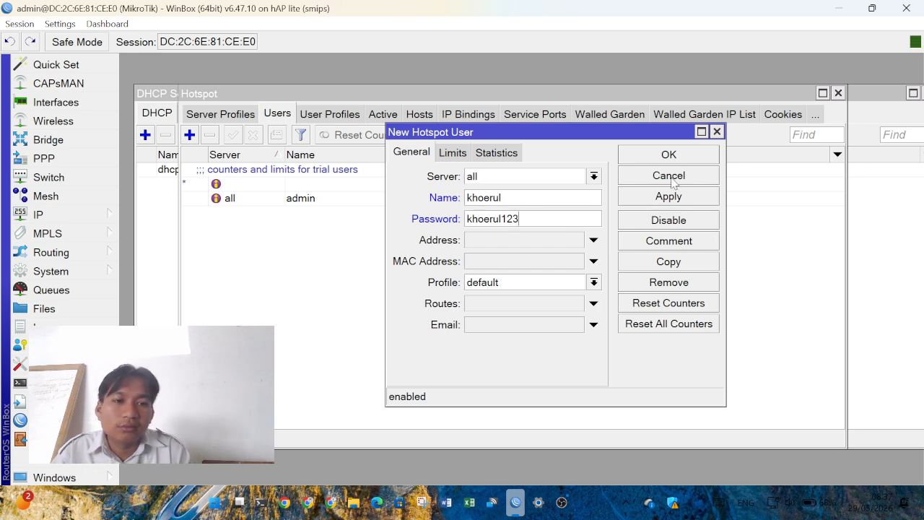
click(669, 155)
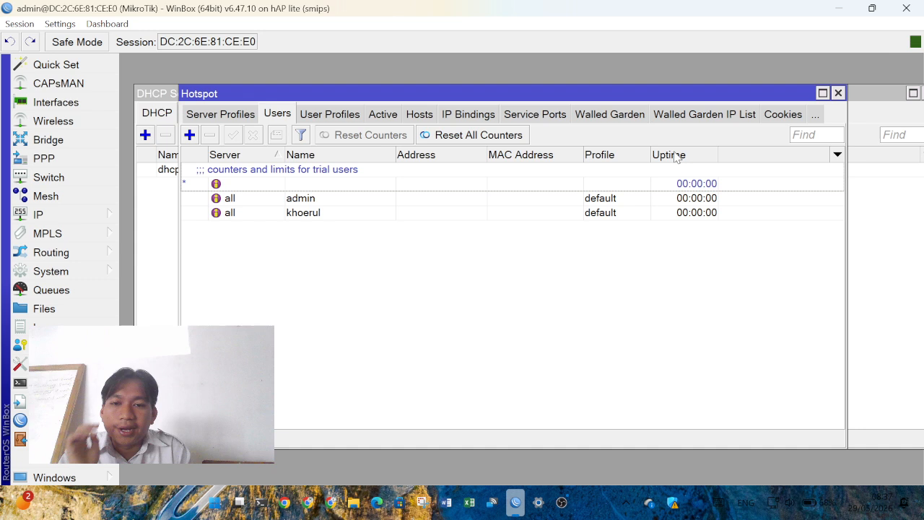
- Add a second hotspot user 'azhar' with its own password
click(191, 136)
drag(534, 195, 455, 202)
text(azhar)
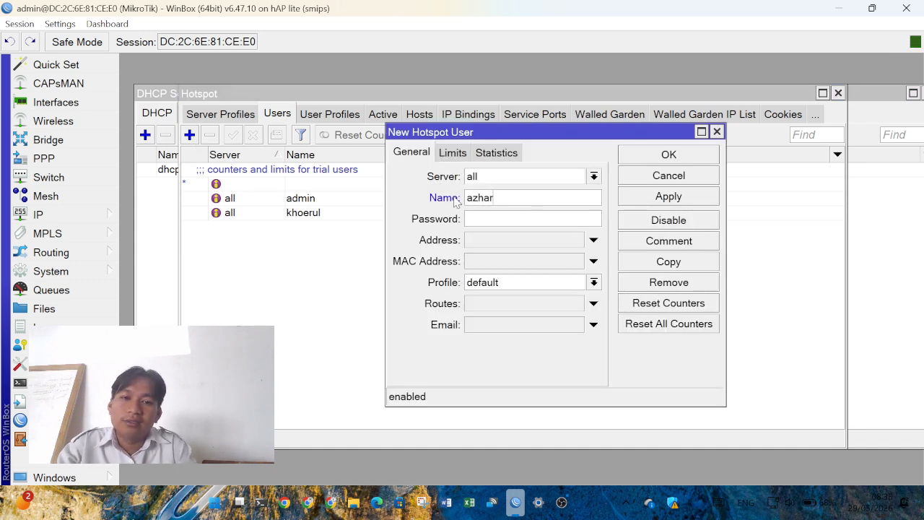
click(482, 218)
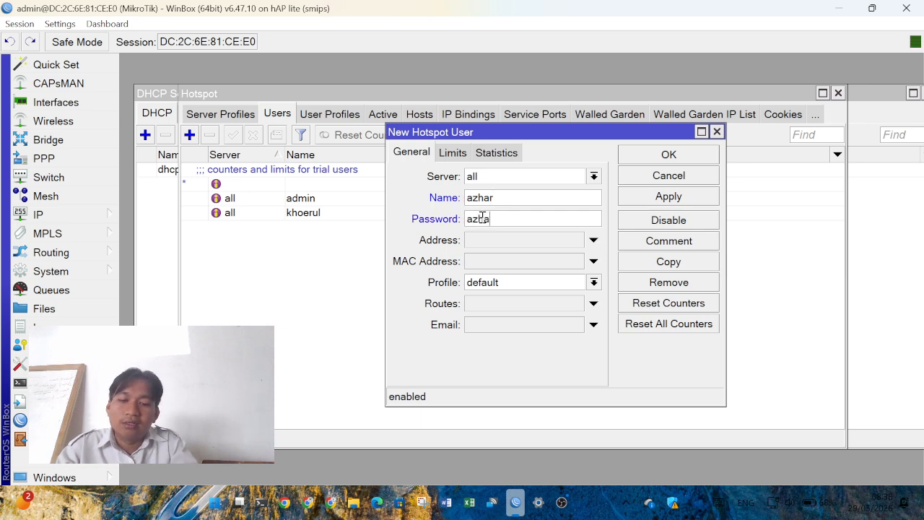
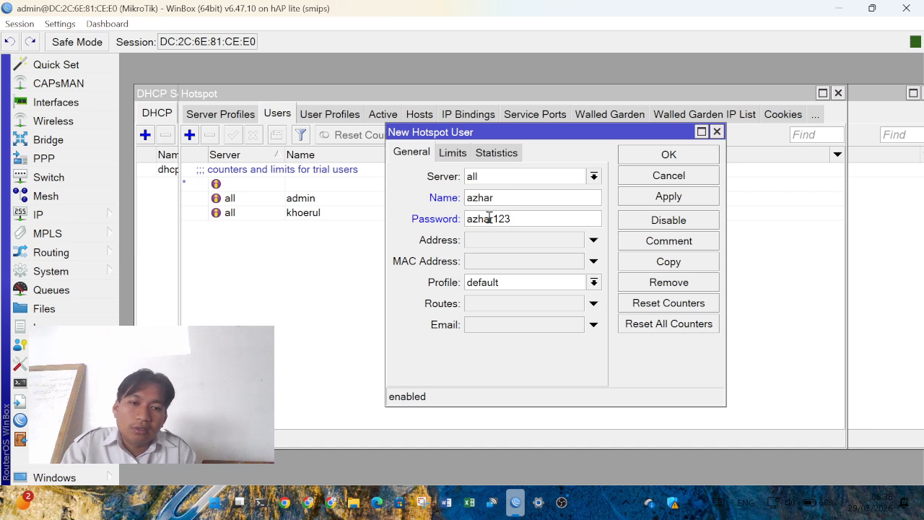
click(660, 159)
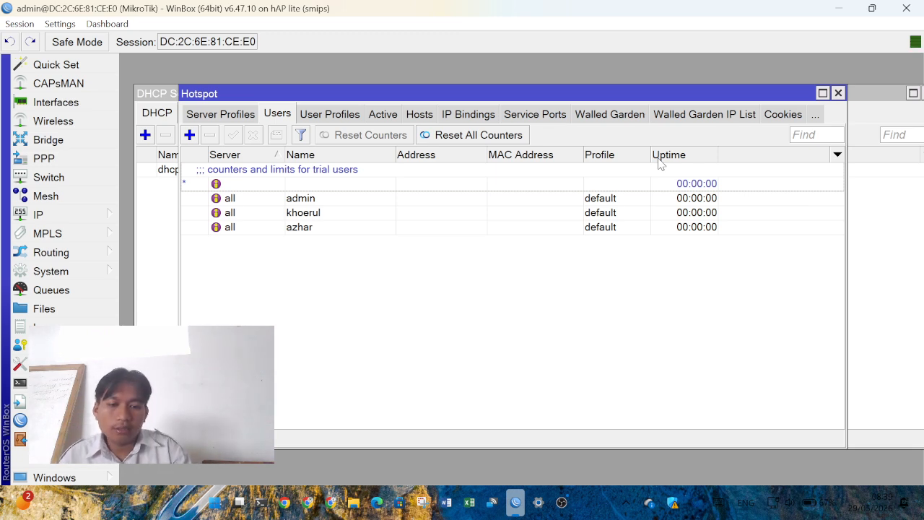
- Bring the OBS Studio window to the front from the taskbar
click(561, 503)
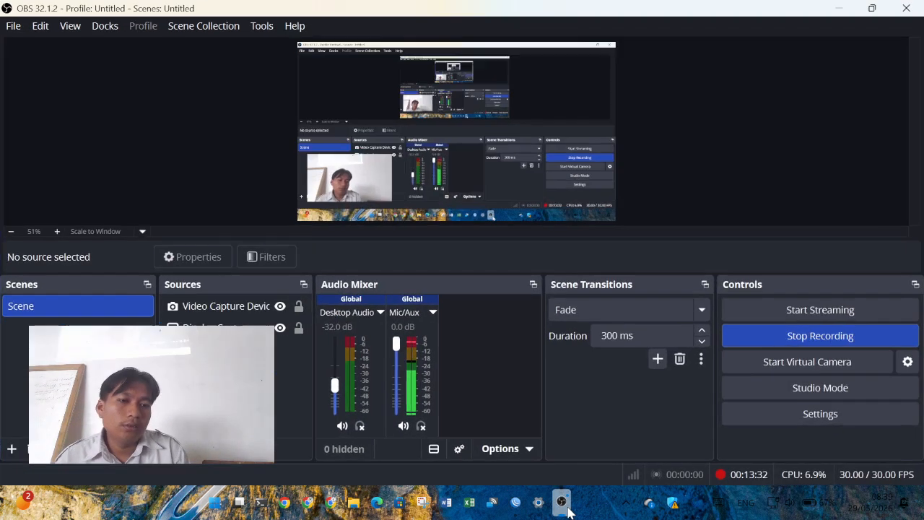